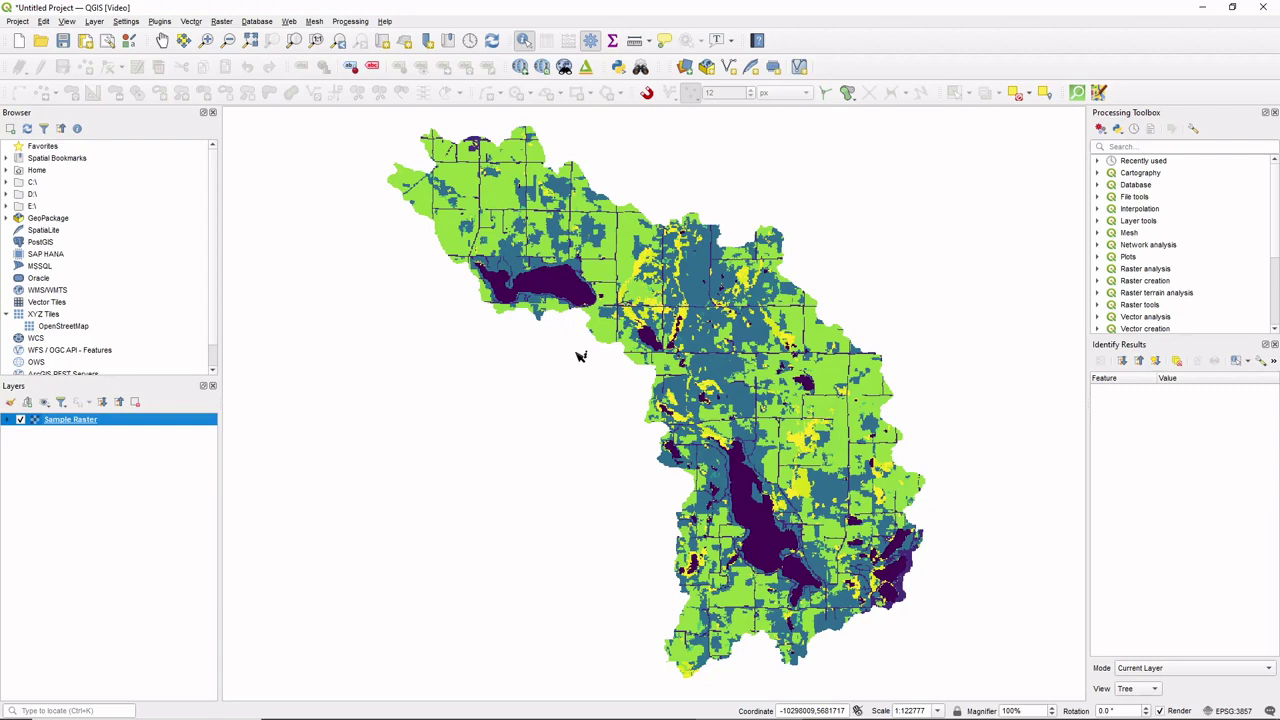
Open the Sample Raster layer properties, reposition the window, and close it without changes.
{"action": "double_click", "coordinate": [70, 420]}
{"action": "left_click_drag", "start_coordinate": [379, 149], "coordinate": [445, 110]}
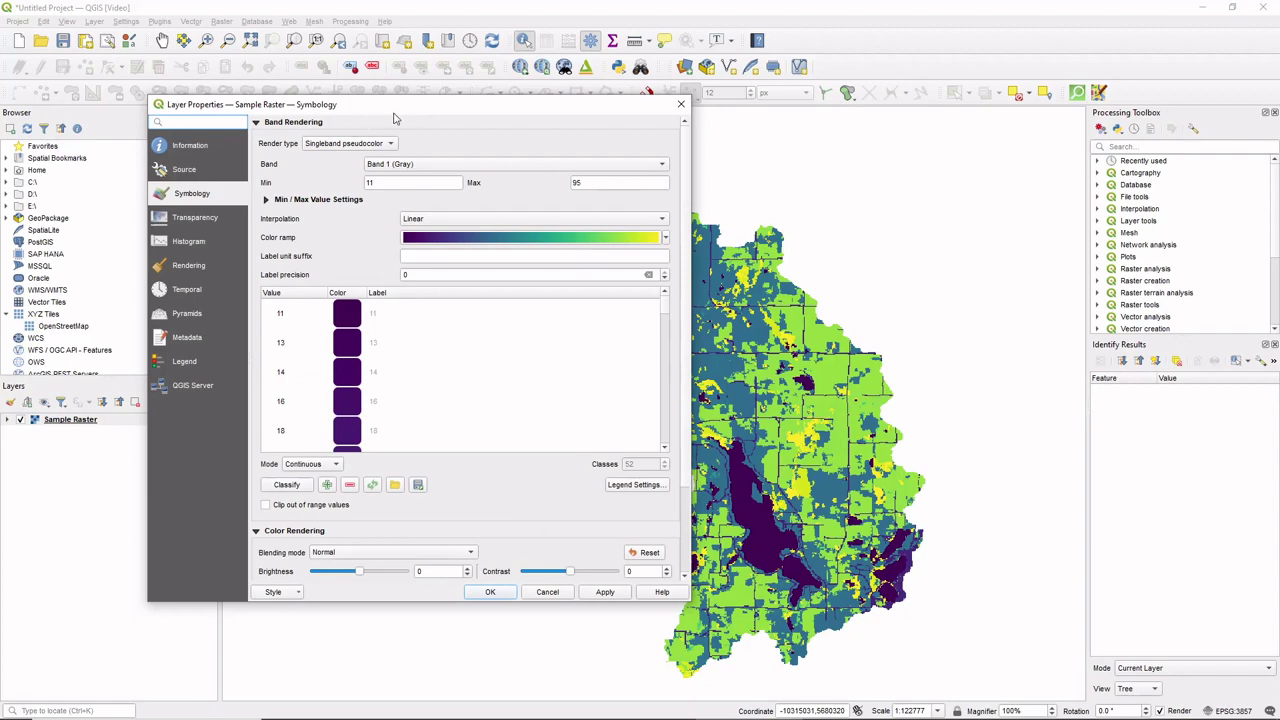
{"action": "left_click_drag", "start_coordinate": [413, 107], "coordinate": [428, 94]}
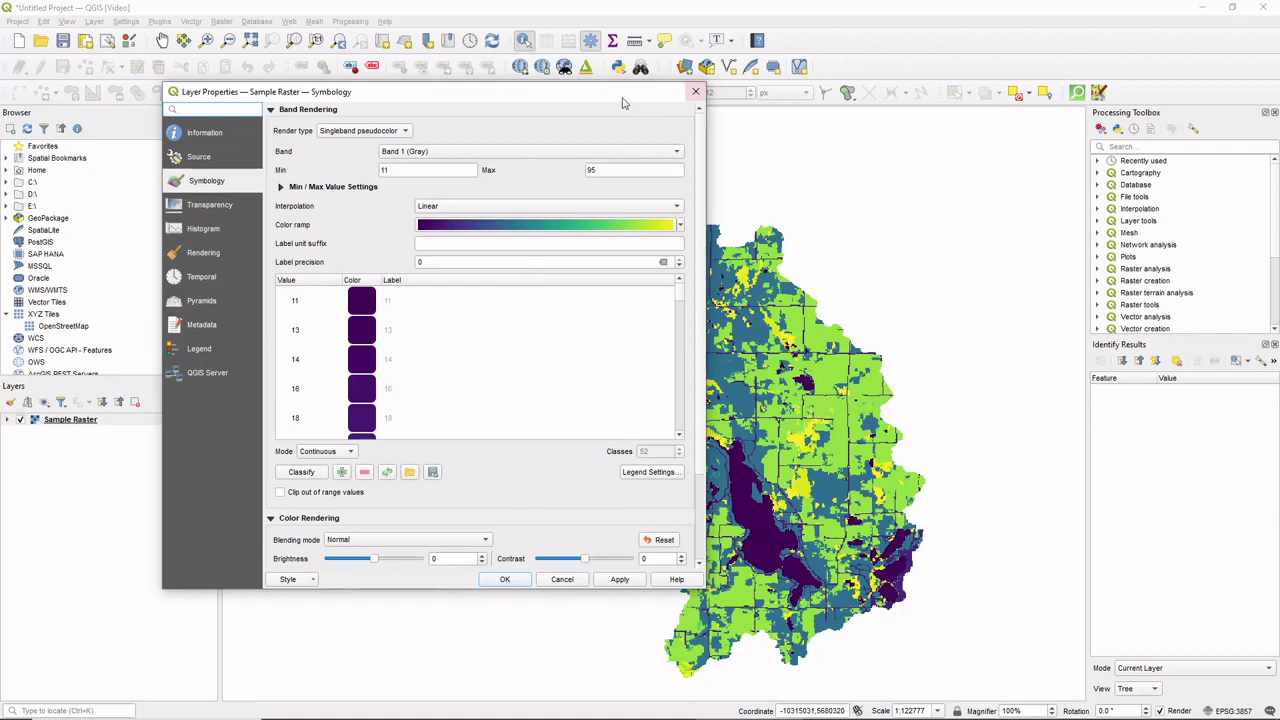
{"action": "left_click", "coordinate": [695, 91]}
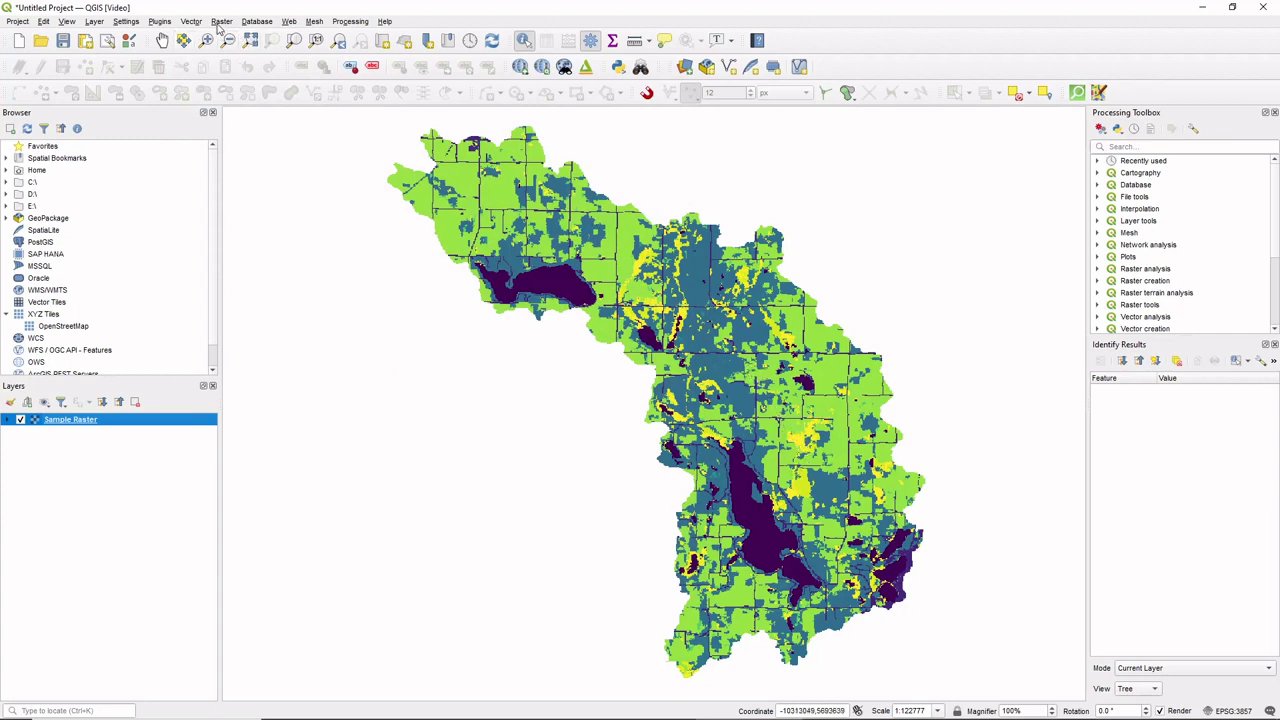
Install the experimental RasterAttributeTable plugin from the plugin manager.
{"action": "left_click", "coordinate": [161, 21]}
{"action": "left_click", "coordinate": [176, 35]}
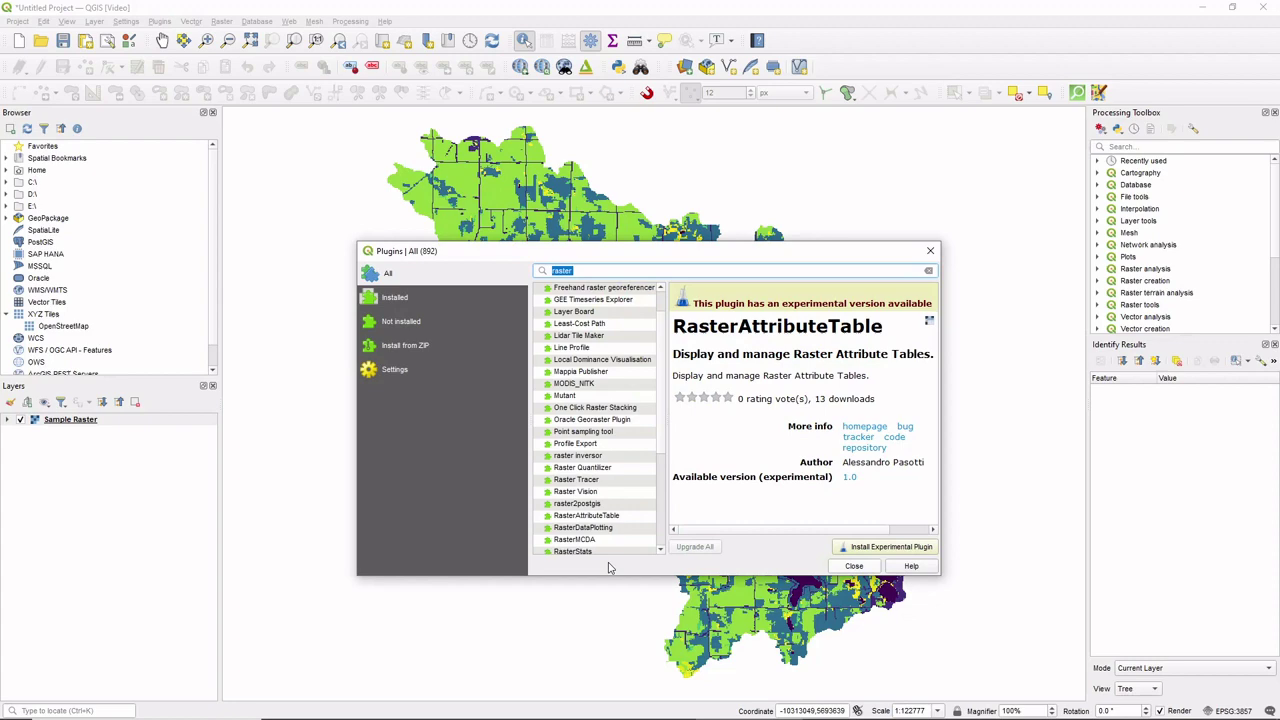
{"action": "left_click", "coordinate": [614, 518]}
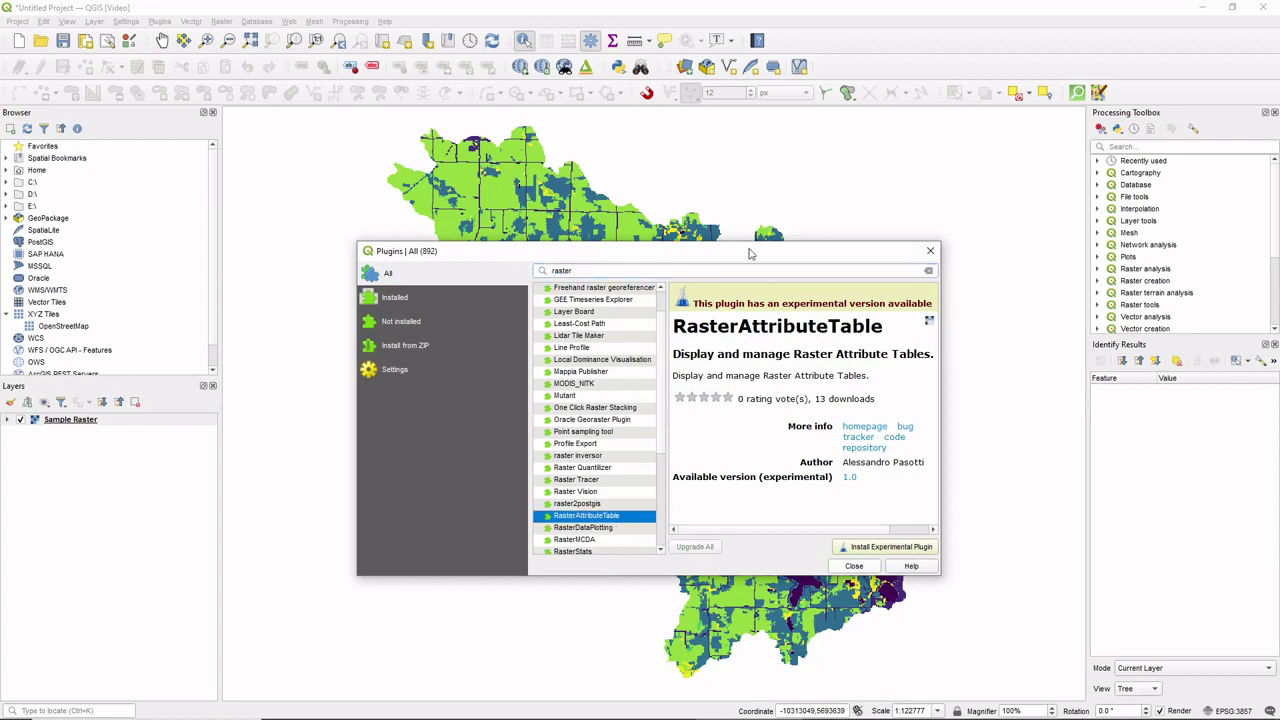
{"action": "left_click_drag", "start_coordinate": [749, 251], "coordinate": [676, 131]}
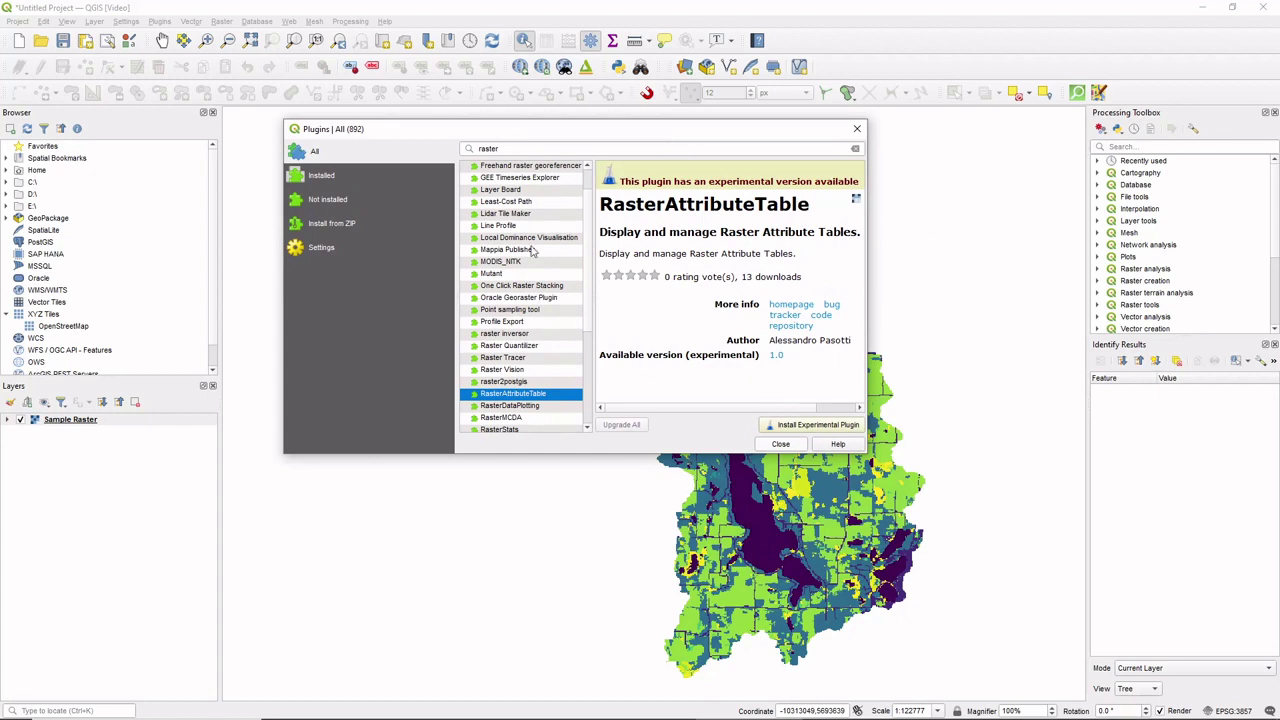
{"action": "left_click", "coordinate": [790, 427]}
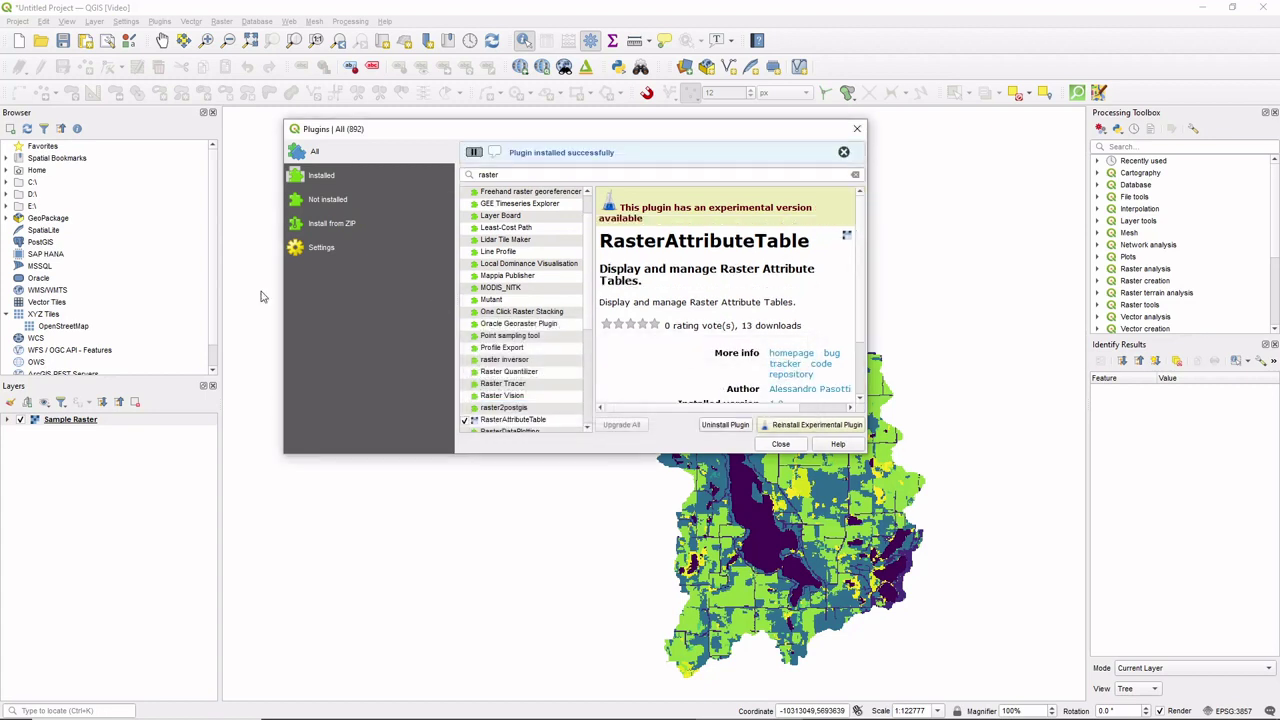
Confirm RasterAttributeTable appears among the installed plugins, then close the plugin manager.
{"action": "left_click", "coordinate": [321, 249]}
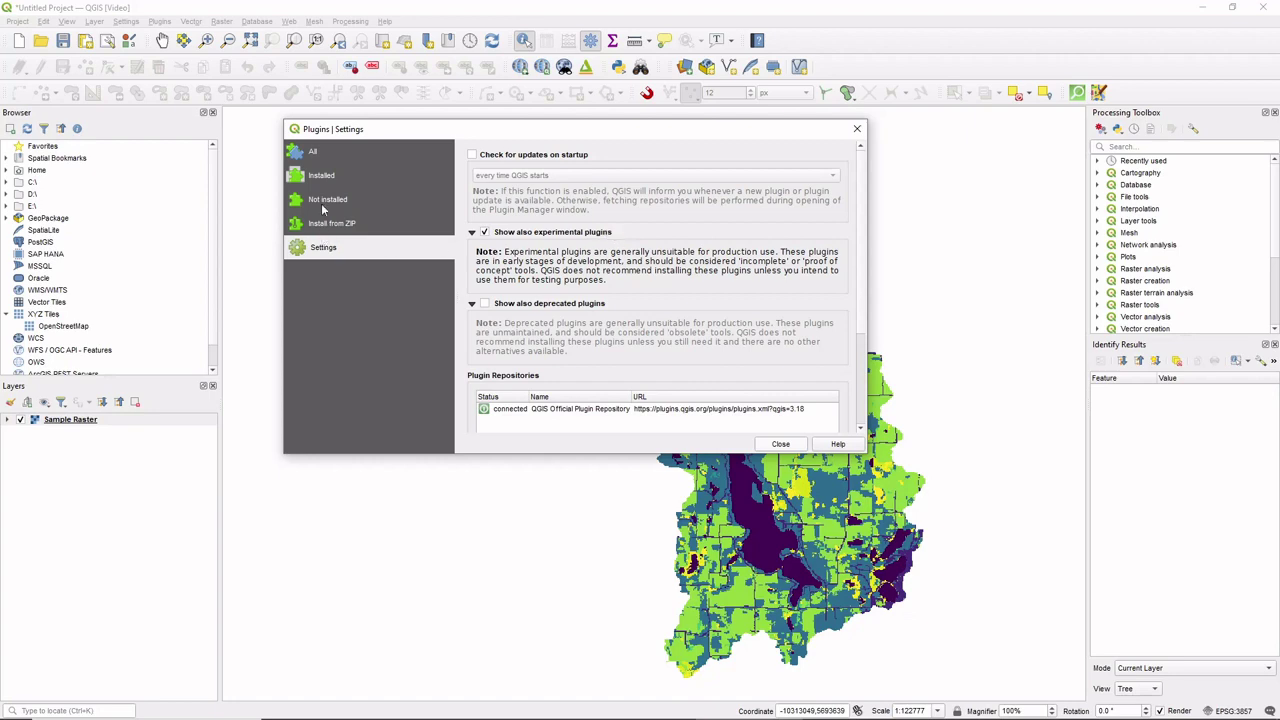
{"action": "left_click", "coordinate": [314, 152]}
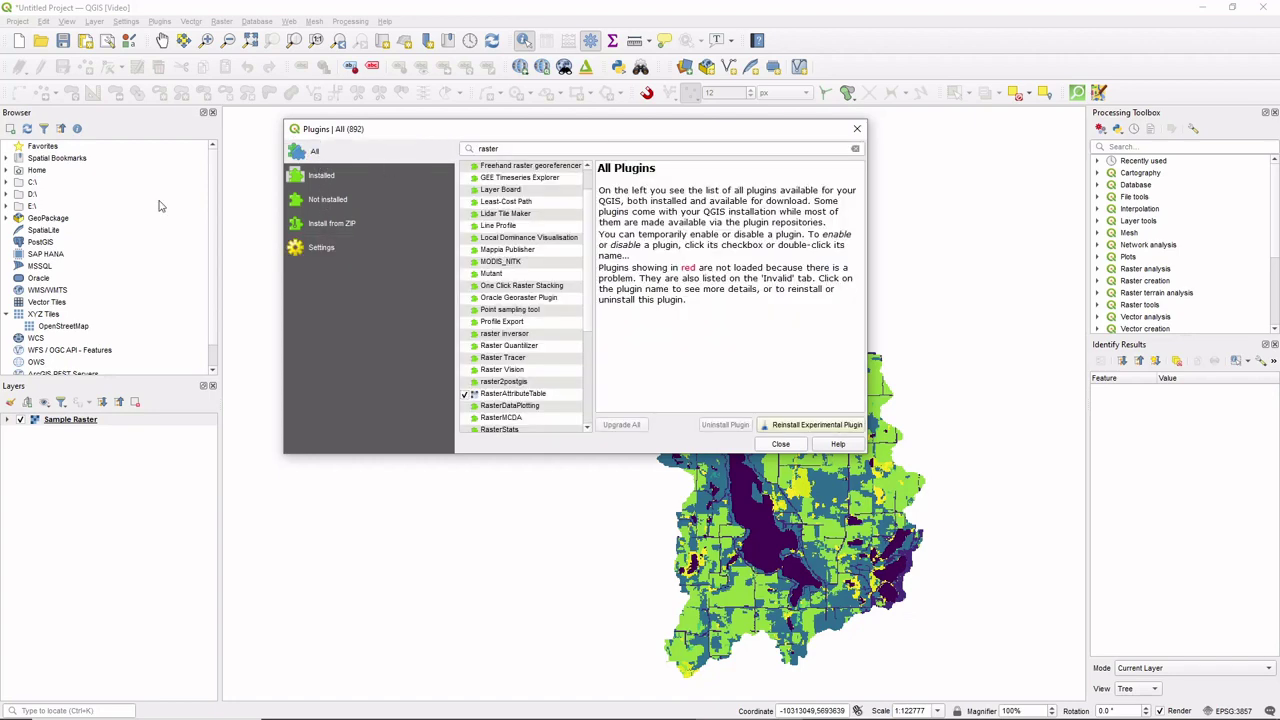
{"action": "left_click", "coordinate": [322, 174]}
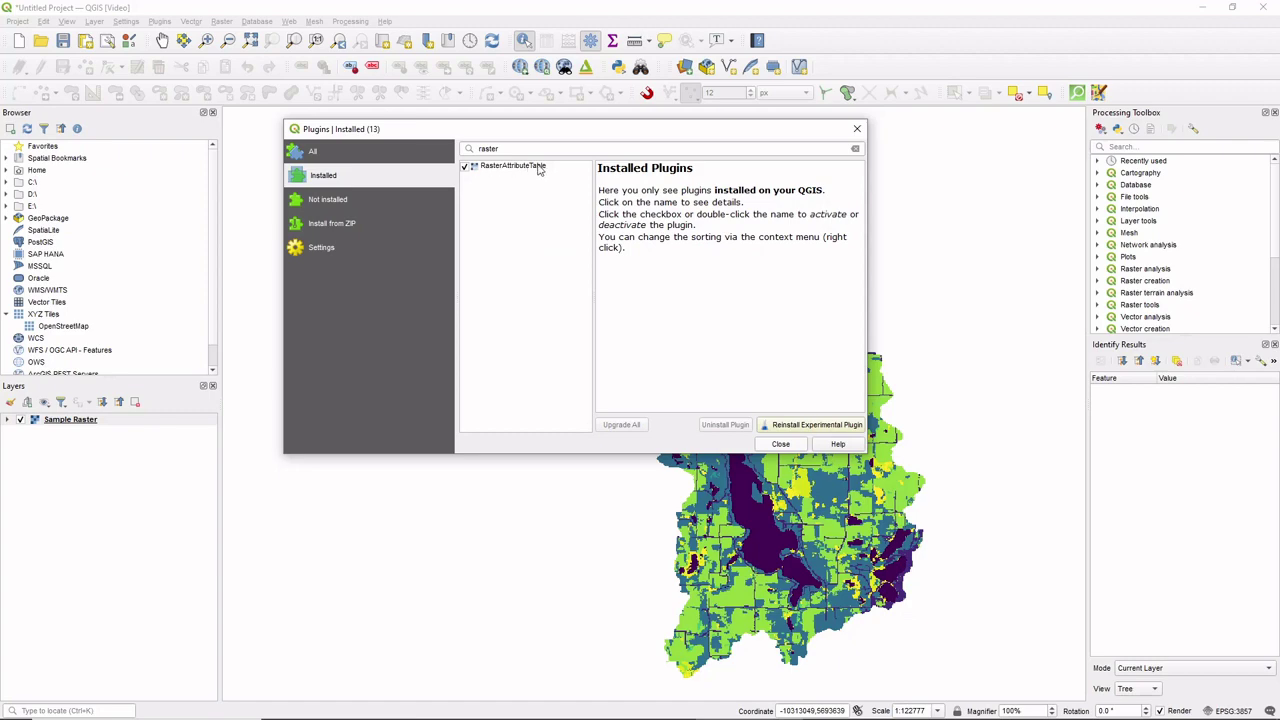
{"action": "left_click", "coordinate": [781, 445]}
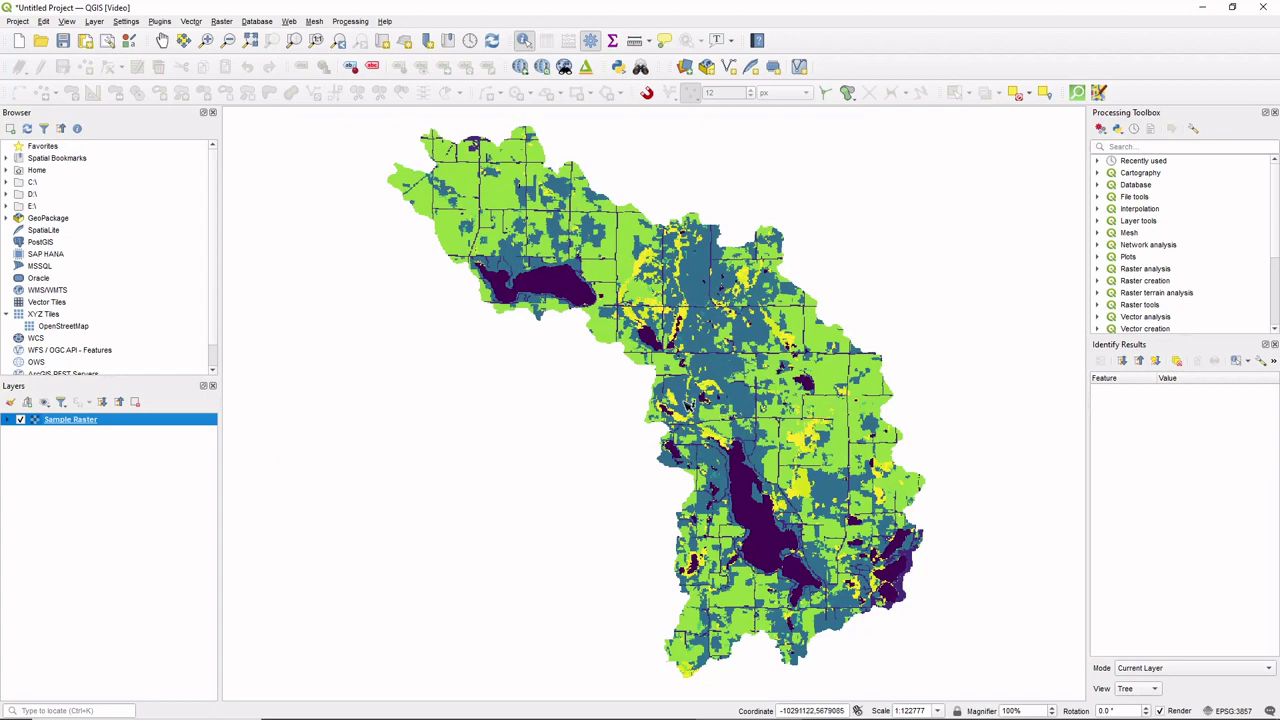
{"action": "right_click", "coordinate": [89, 422]}
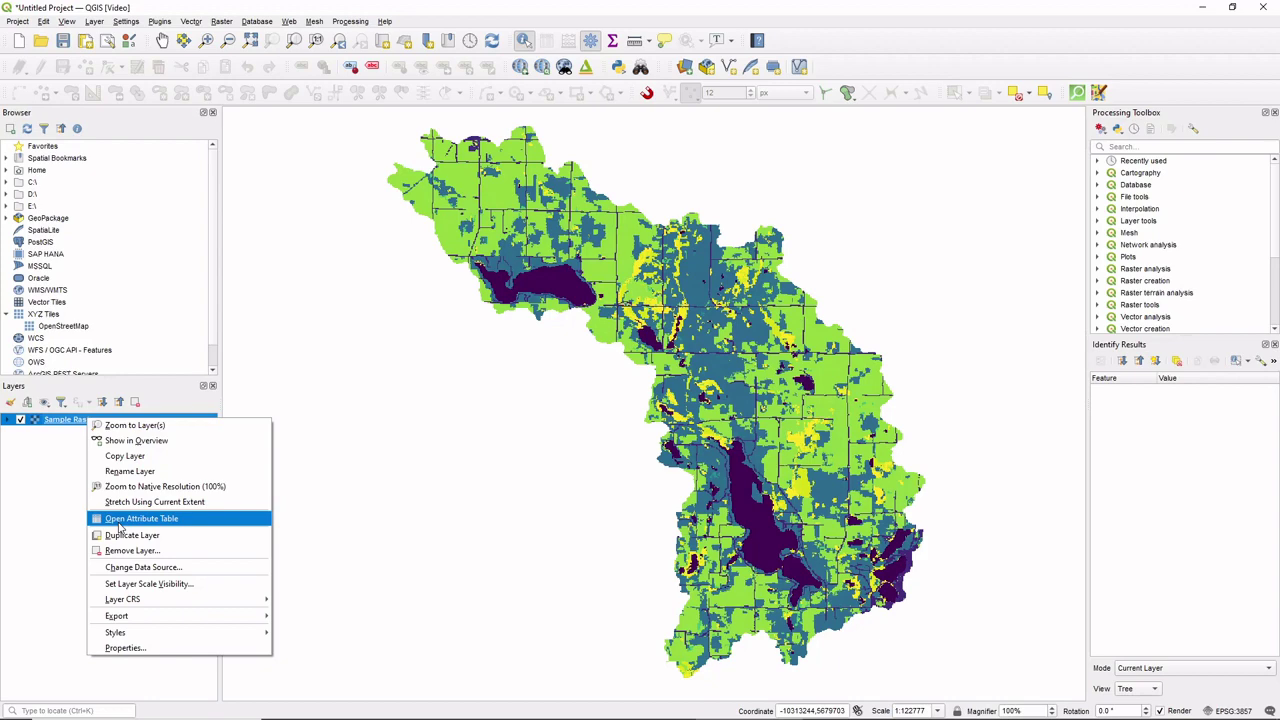
{"action": "left_click", "coordinate": [62, 422]}
{"action": "double_click", "coordinate": [65, 422]}
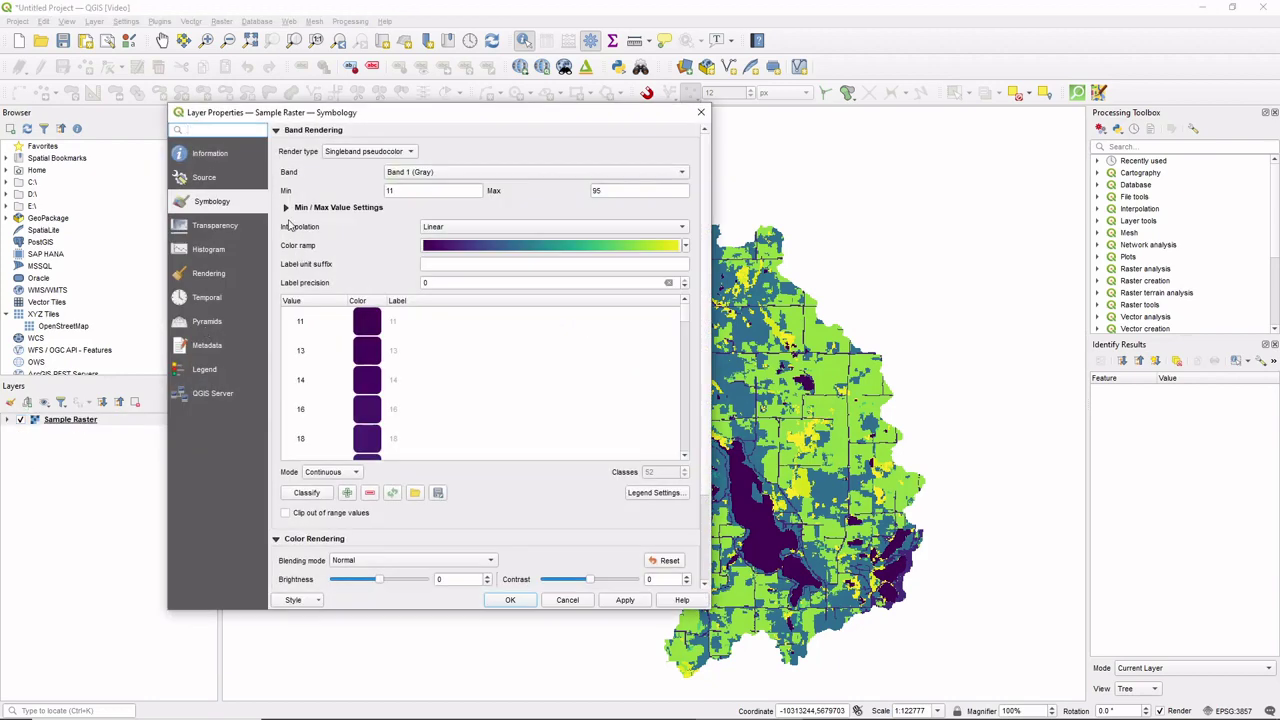
{"action": "left_click", "coordinate": [366, 151]}
{"action": "left_click", "coordinate": [364, 138]}
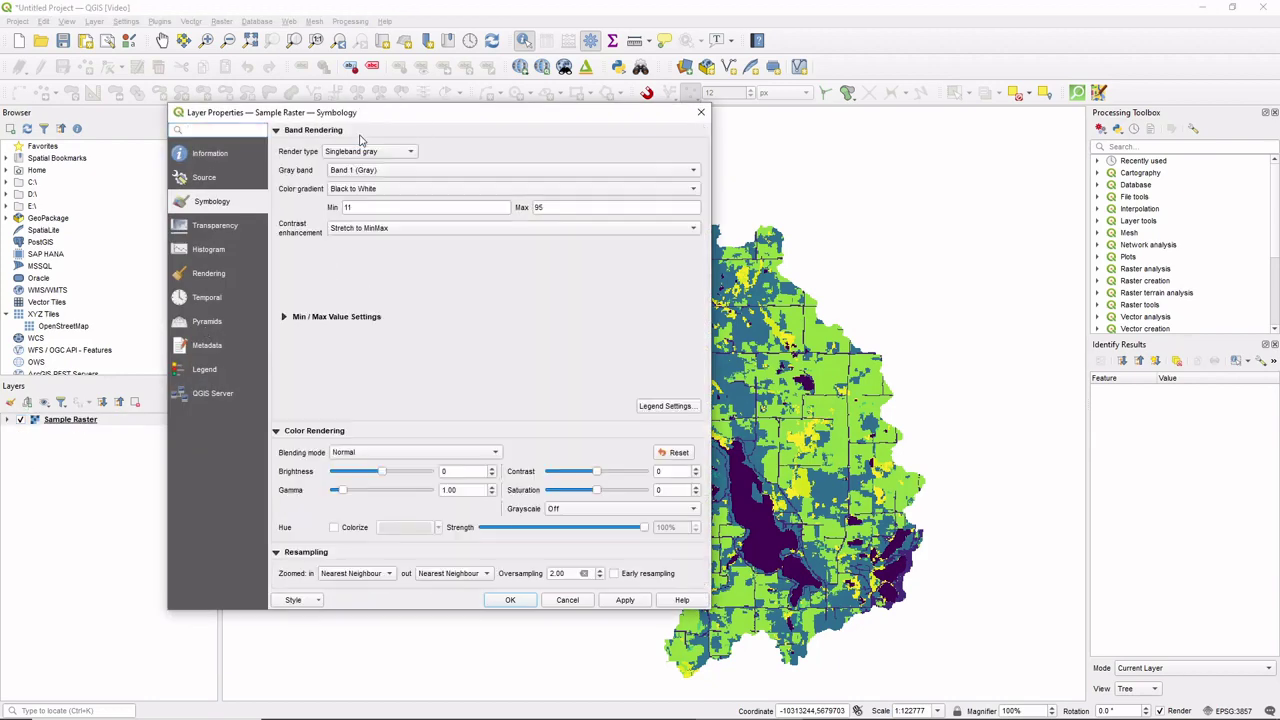
{"action": "left_click", "coordinate": [627, 602]}
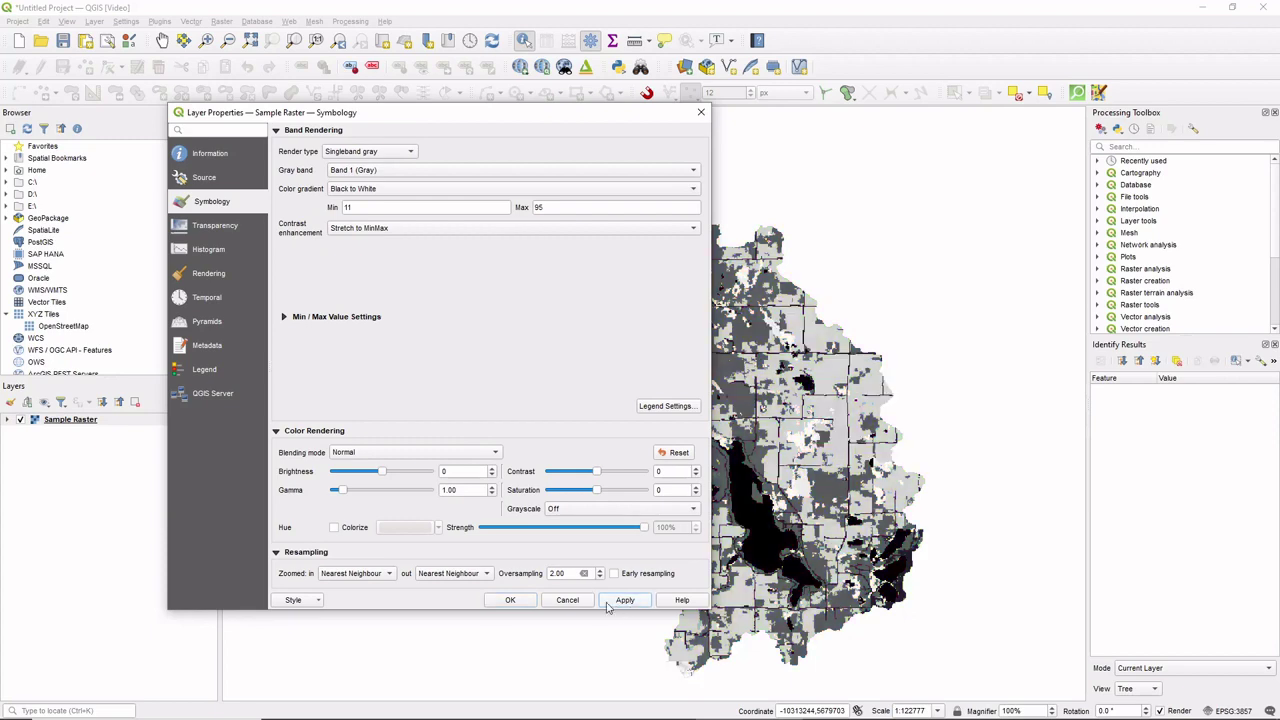
{"action": "left_click", "coordinate": [512, 600]}
{"action": "right_click", "coordinate": [84, 426]}
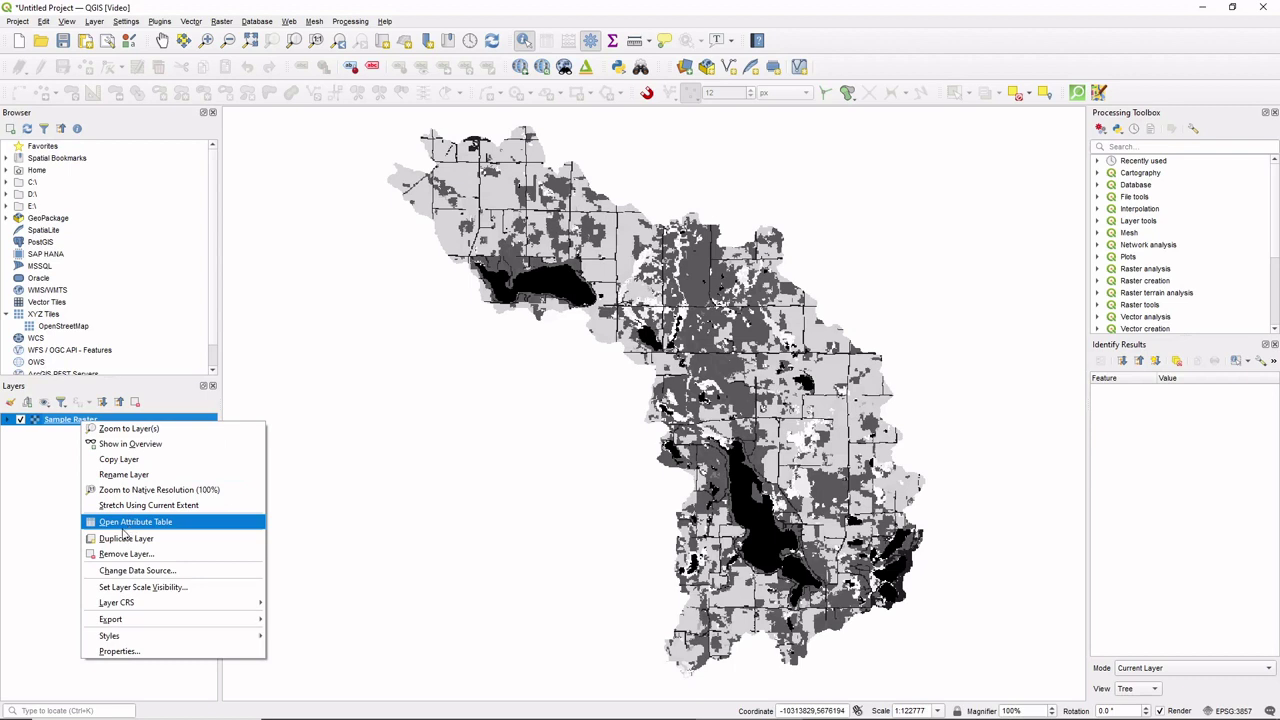
{"action": "left_click", "coordinate": [52, 460]}
{"action": "right_click", "coordinate": [62, 421]}
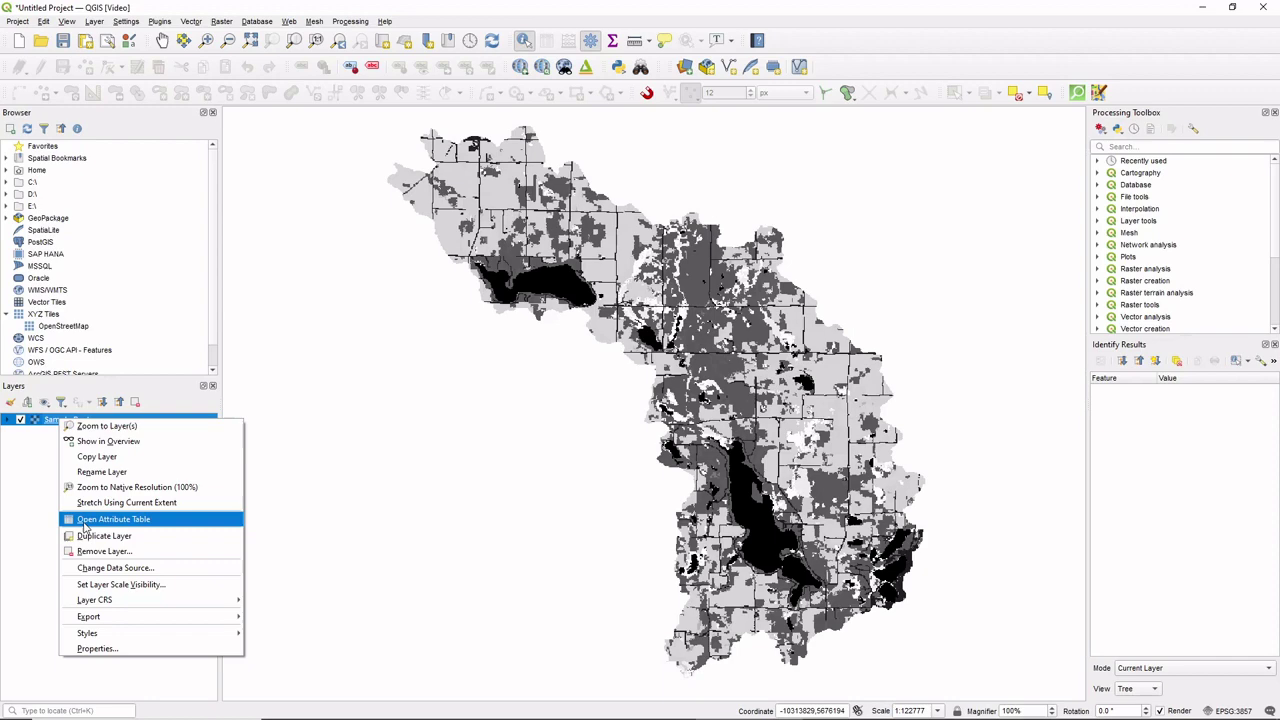
{"action": "left_click", "coordinate": [40, 475]}
{"action": "left_click", "coordinate": [80, 424]}
{"action": "double_click", "coordinate": [82, 422]}
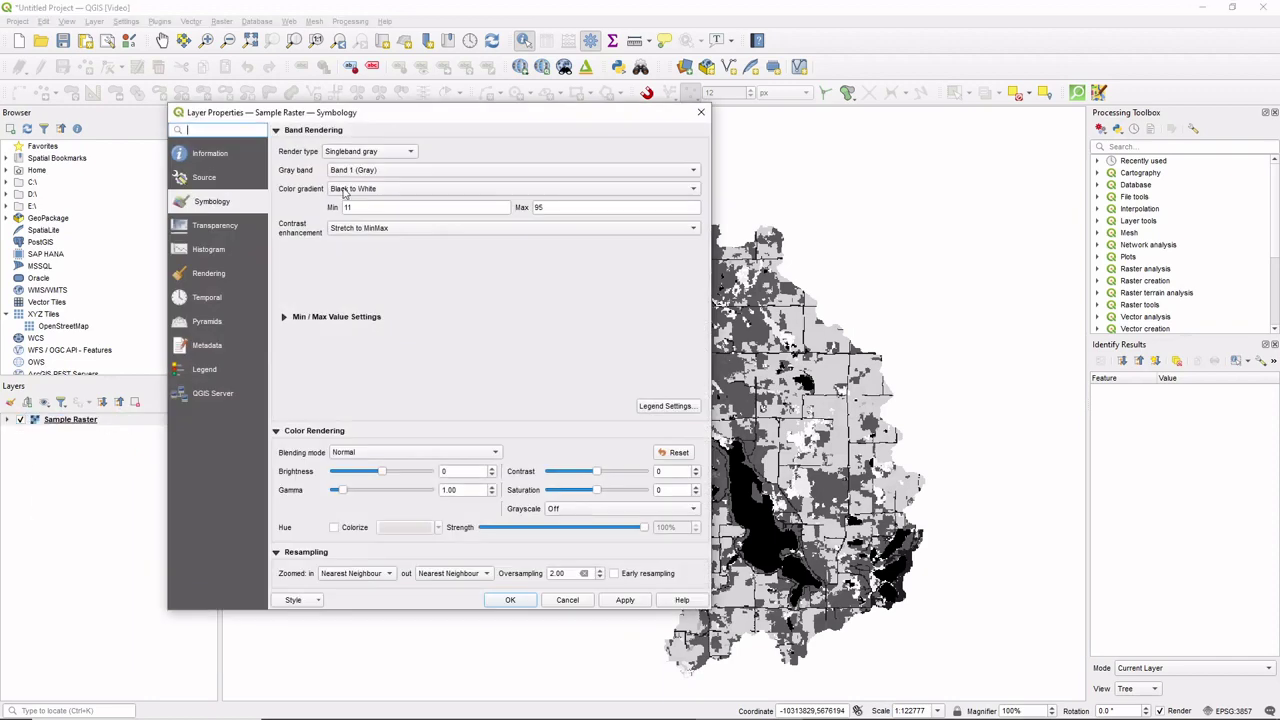
{"action": "left_click", "coordinate": [365, 151]}
{"action": "left_click", "coordinate": [367, 164]}
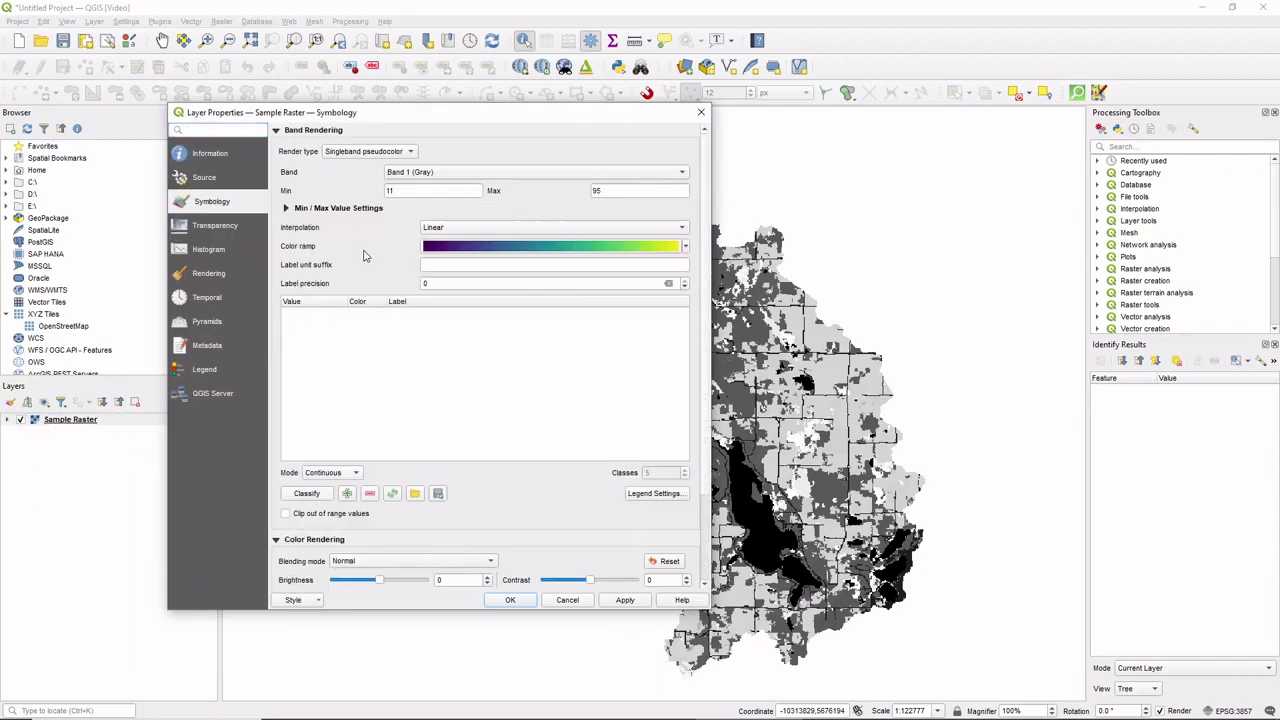
{"action": "left_click", "coordinate": [307, 493]}
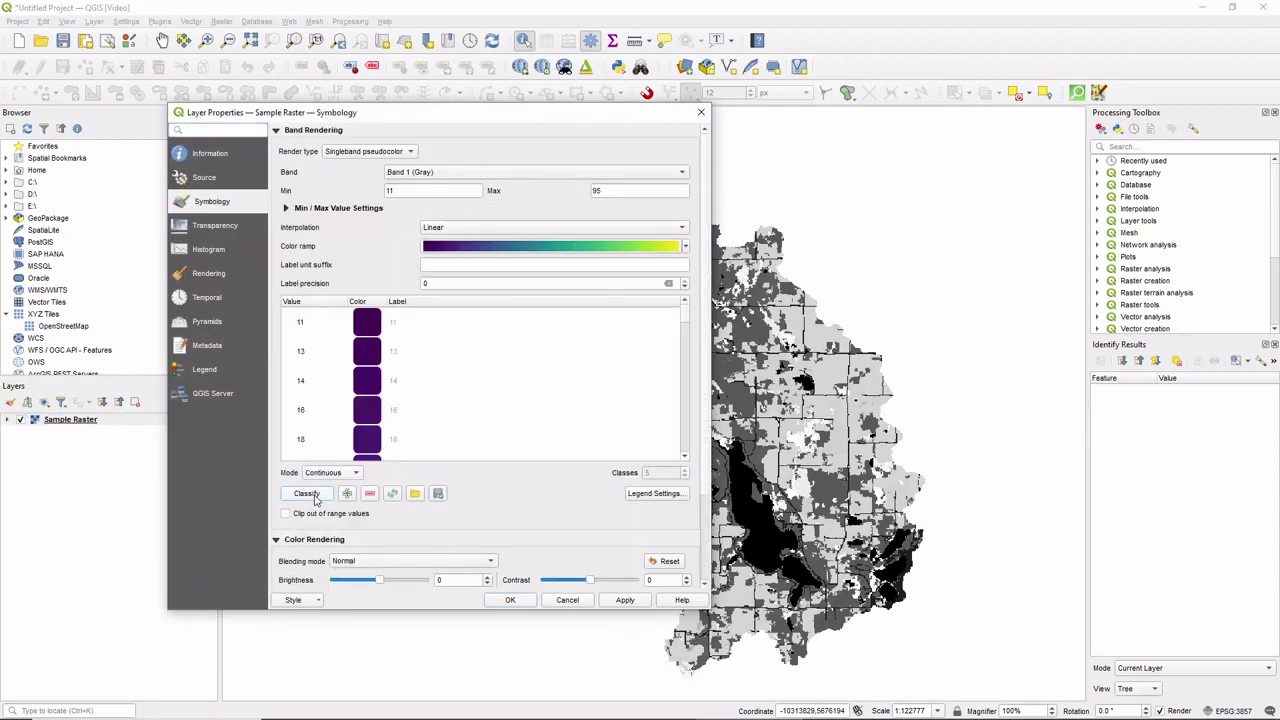
{"action": "left_click", "coordinate": [630, 603]}
{"action": "left_click", "coordinate": [520, 601]}
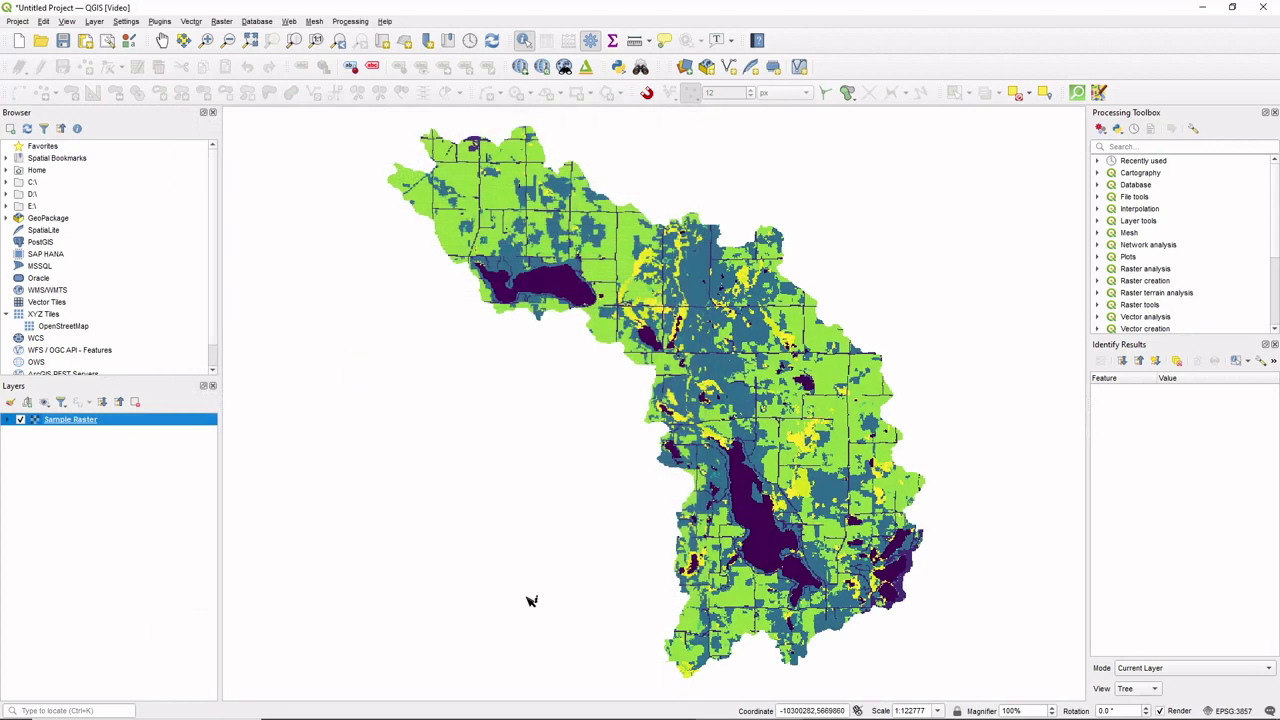
{"action": "right_click", "coordinate": [61, 420]}
Open Sample Raster's Raster Attribute Table and position it over the map.
{"action": "left_click", "coordinate": [119, 517]}
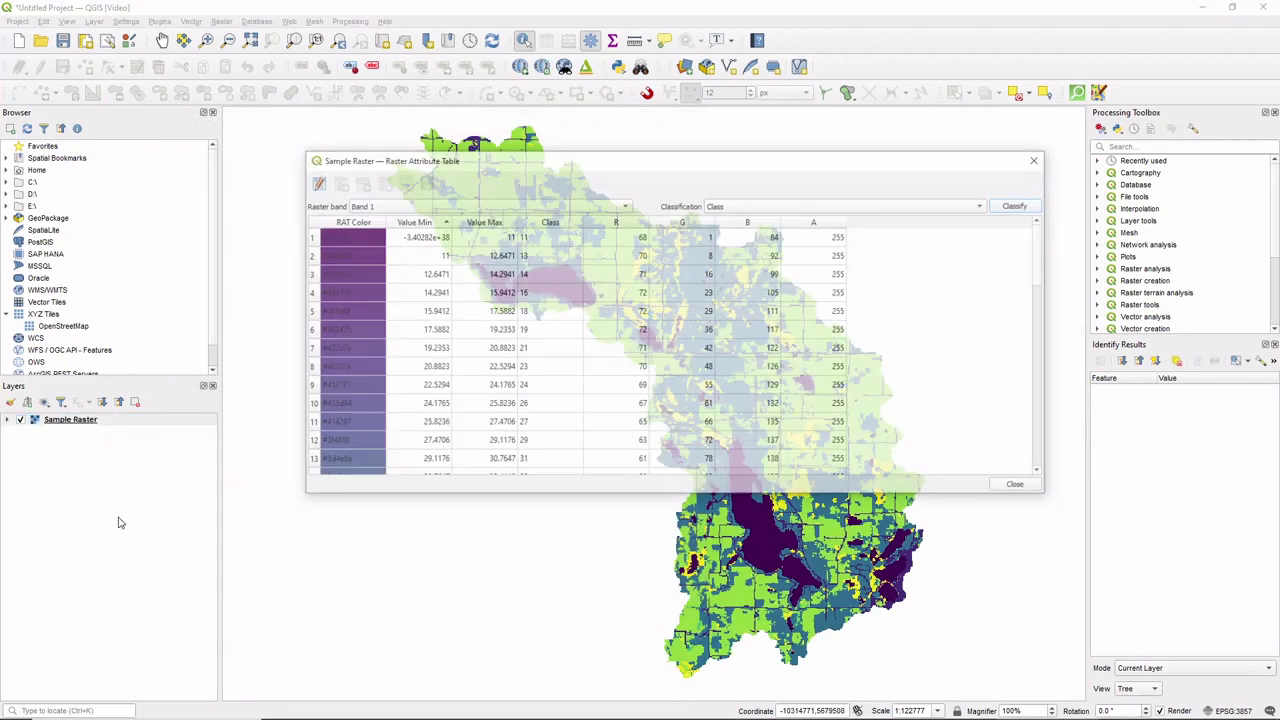
{"action": "mouse_move", "coordinate": [629, 167]}
{"action": "left_mouse_down"}
{"action": "mouse_move", "coordinate": [646, 140]}
{"action": "mouse_move", "coordinate": [616, 145]}
{"action": "left_mouse_up"}
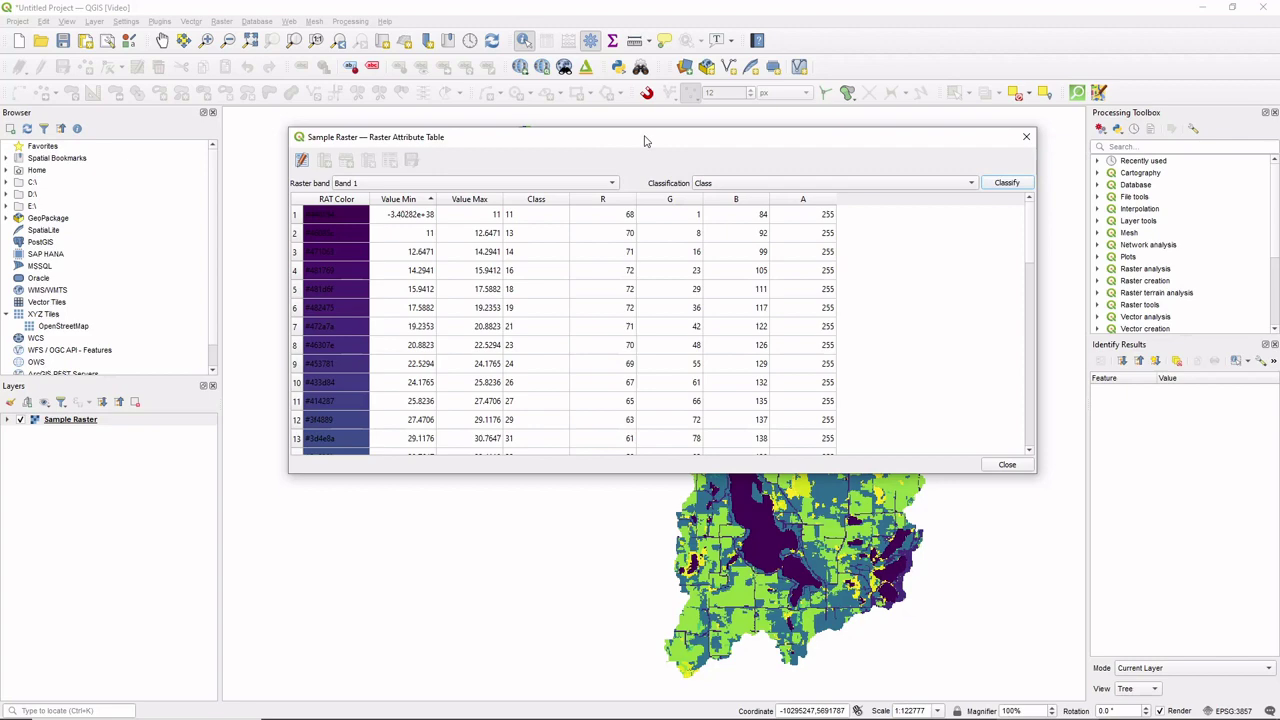
{"action": "mouse_move", "coordinate": [645, 140]}
{"action": "left_mouse_down"}
{"action": "mouse_move", "coordinate": [634, 146]}
{"action": "mouse_move", "coordinate": [664, 160]}
{"action": "mouse_move", "coordinate": [643, 137]}
{"action": "left_mouse_up"}
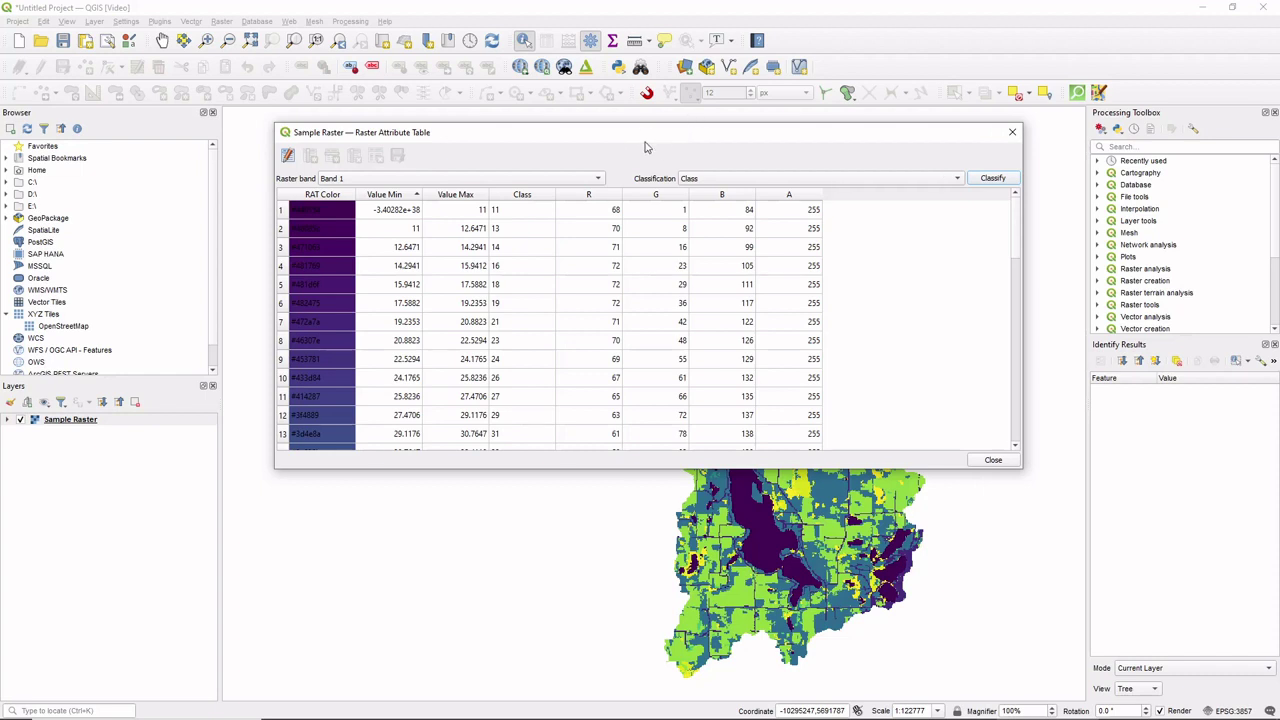
{"action": "left_click_drag", "start_coordinate": [654, 143], "coordinate": [667, 141]}
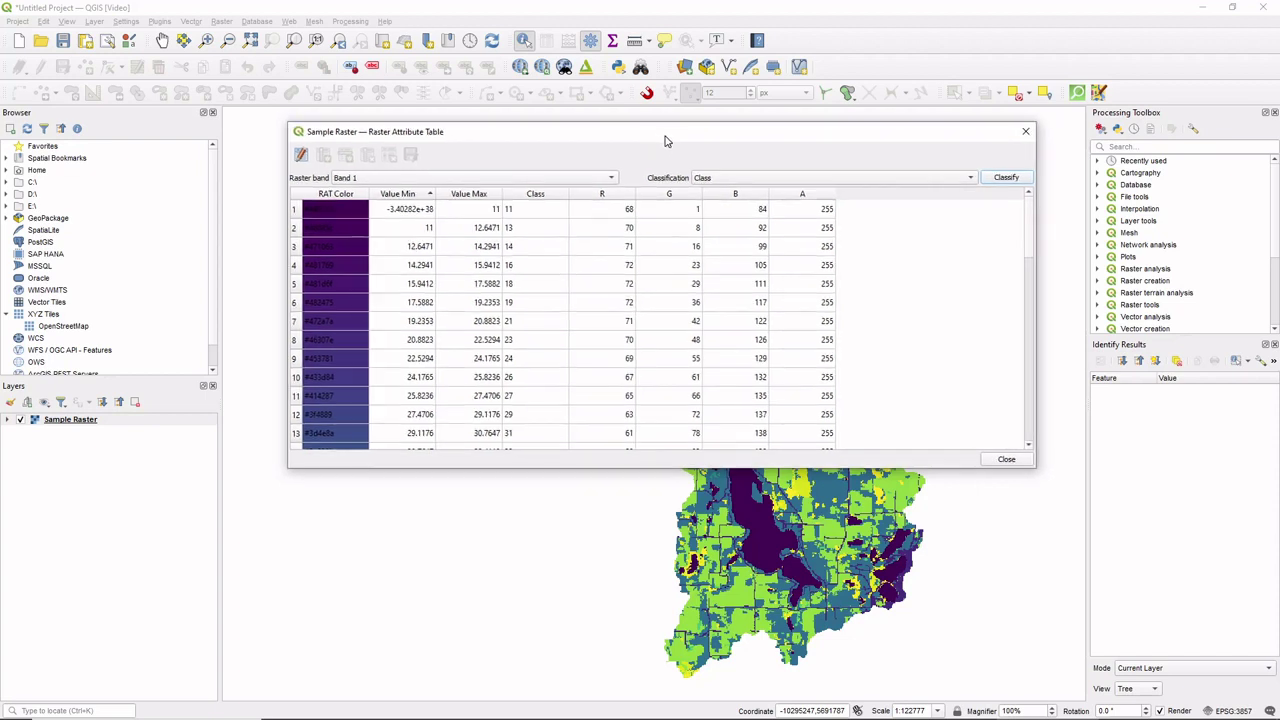
Sort the rows by Class, toggling descending and back to ascending order (11 to 95).
{"action": "left_click", "coordinate": [542, 197]}
{"action": "left_click", "coordinate": [540, 198]}
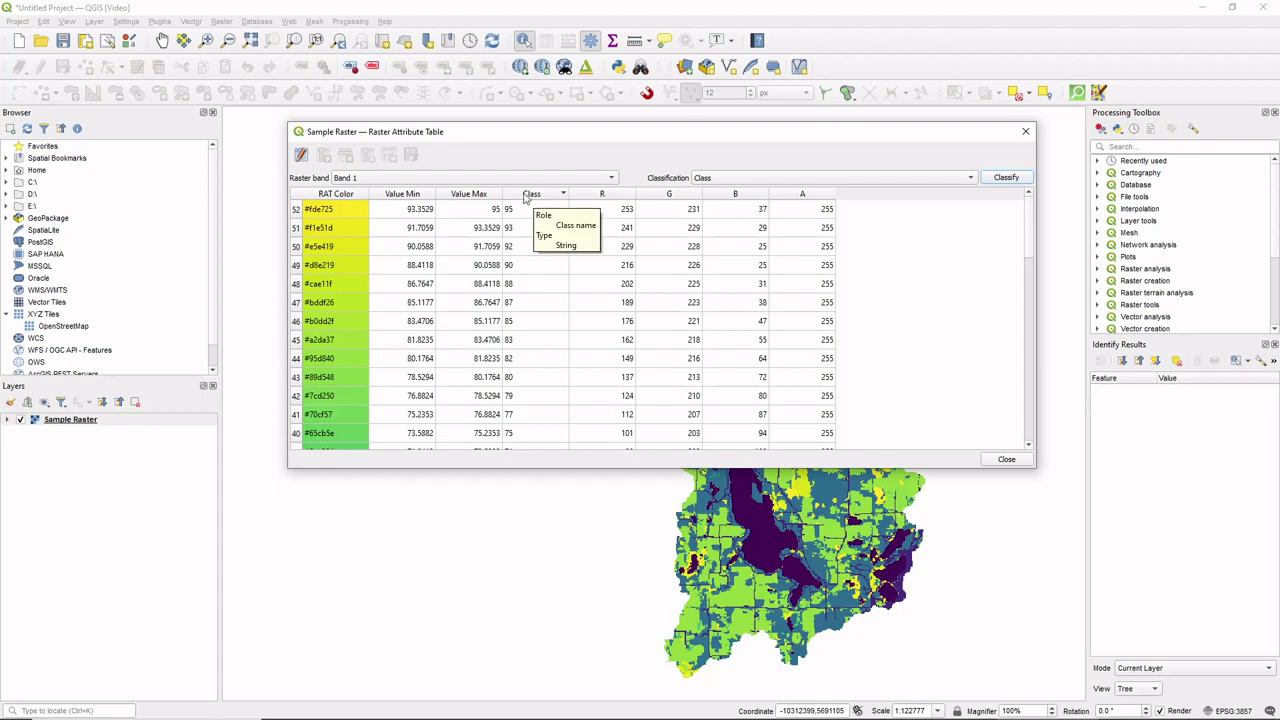
{"action": "left_click", "coordinate": [545, 197]}
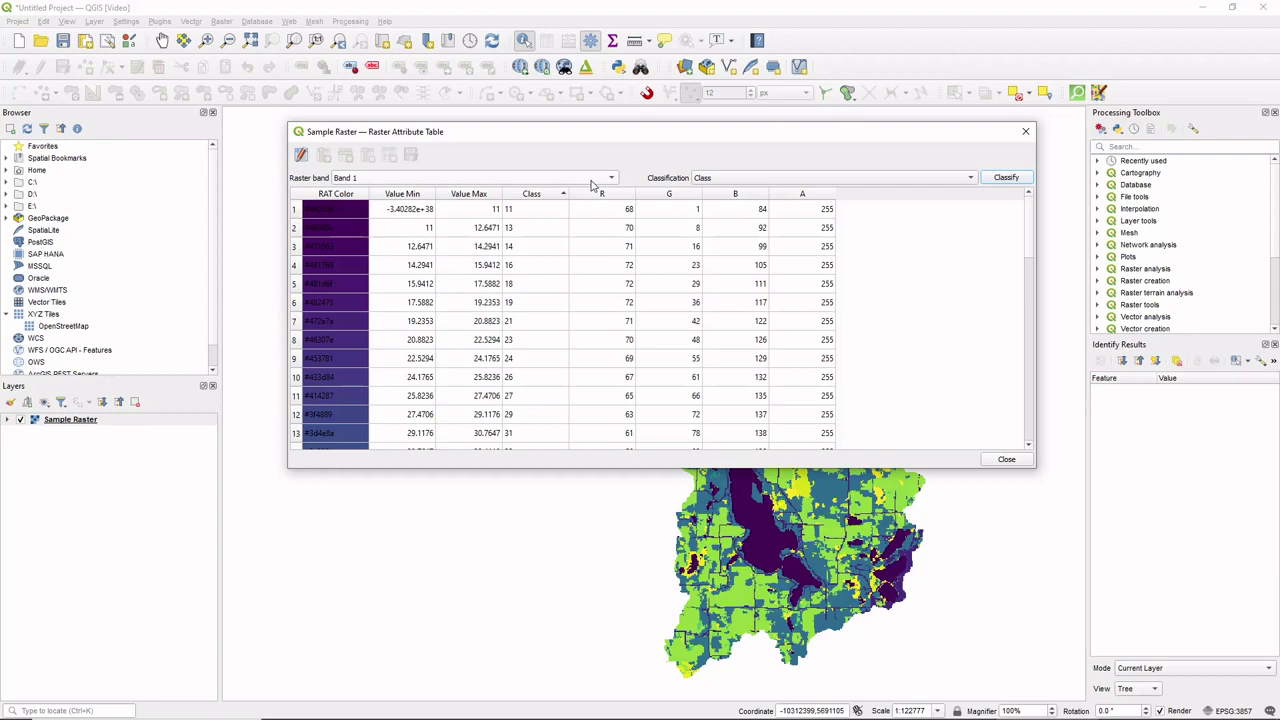
{"action": "left_click", "coordinate": [534, 199]}
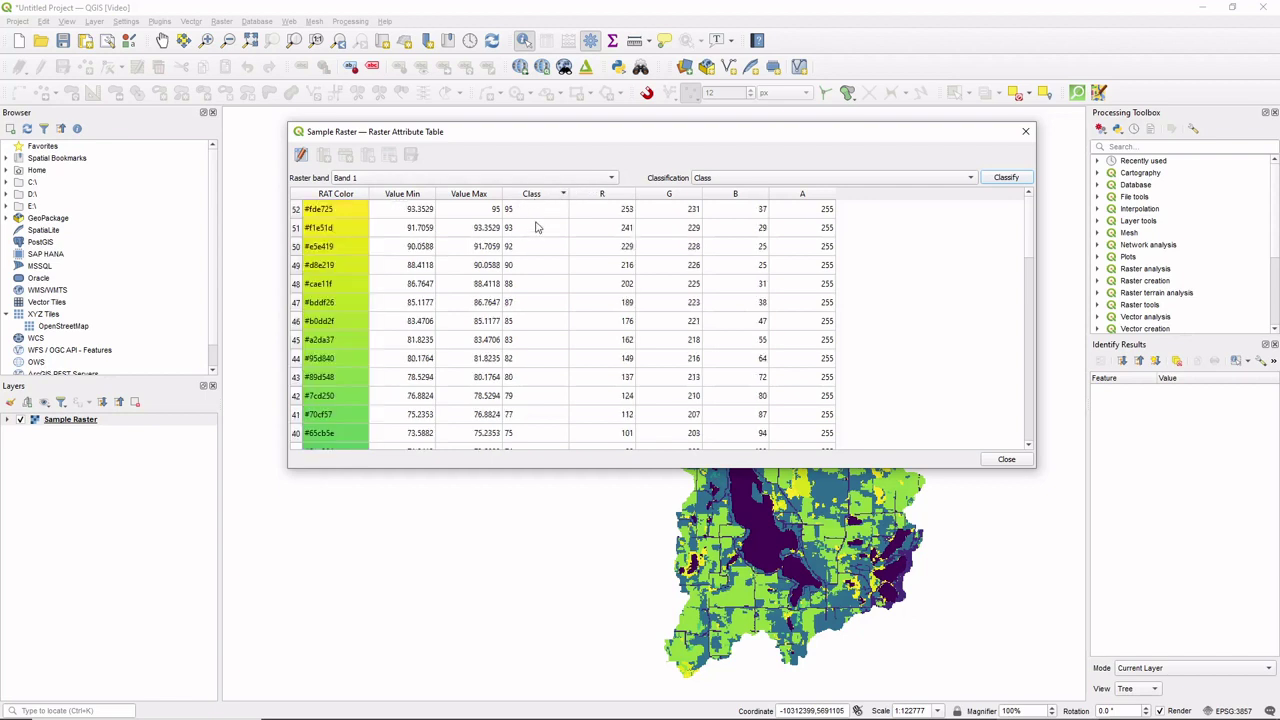
{"action": "left_click", "coordinate": [542, 199]}
{"action": "left_click", "coordinate": [541, 211]}
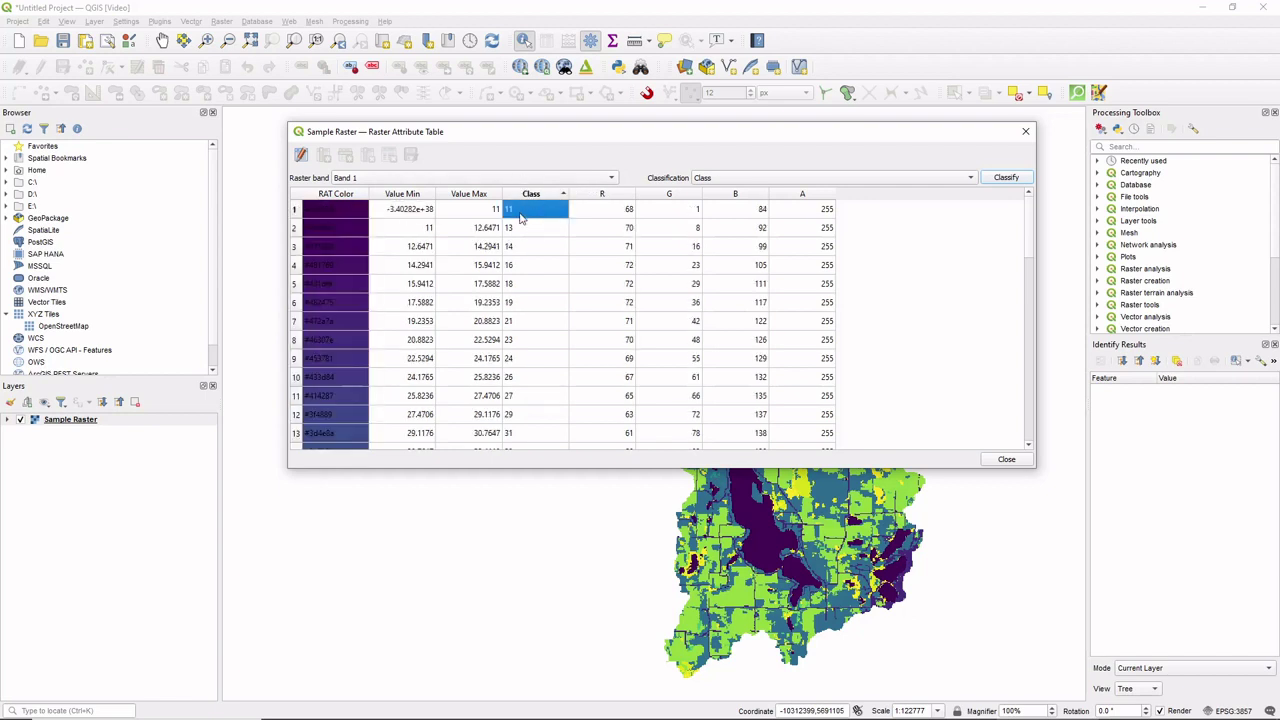
Enable editing and add a General purpose String column 'Value 2' placed after Class.
{"action": "left_click", "coordinate": [301, 155]}
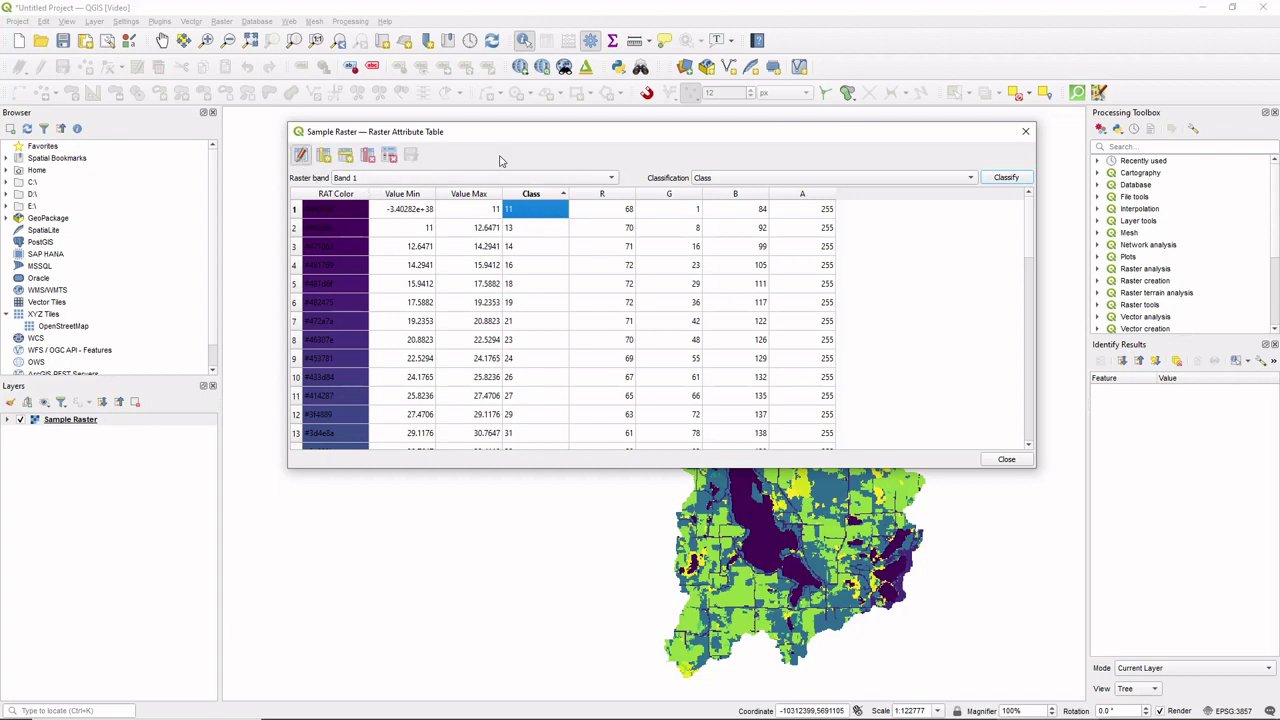
{"action": "left_click", "coordinate": [323, 157]}
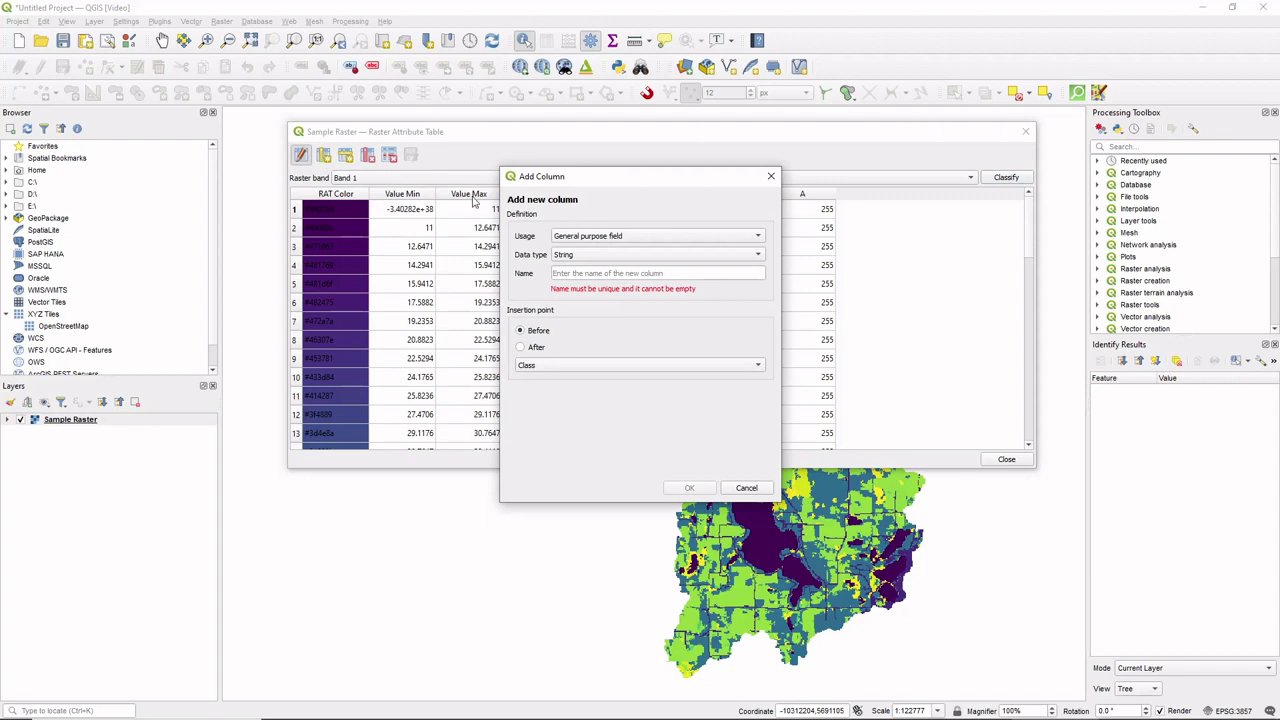
{"action": "left_click", "coordinate": [610, 240]}
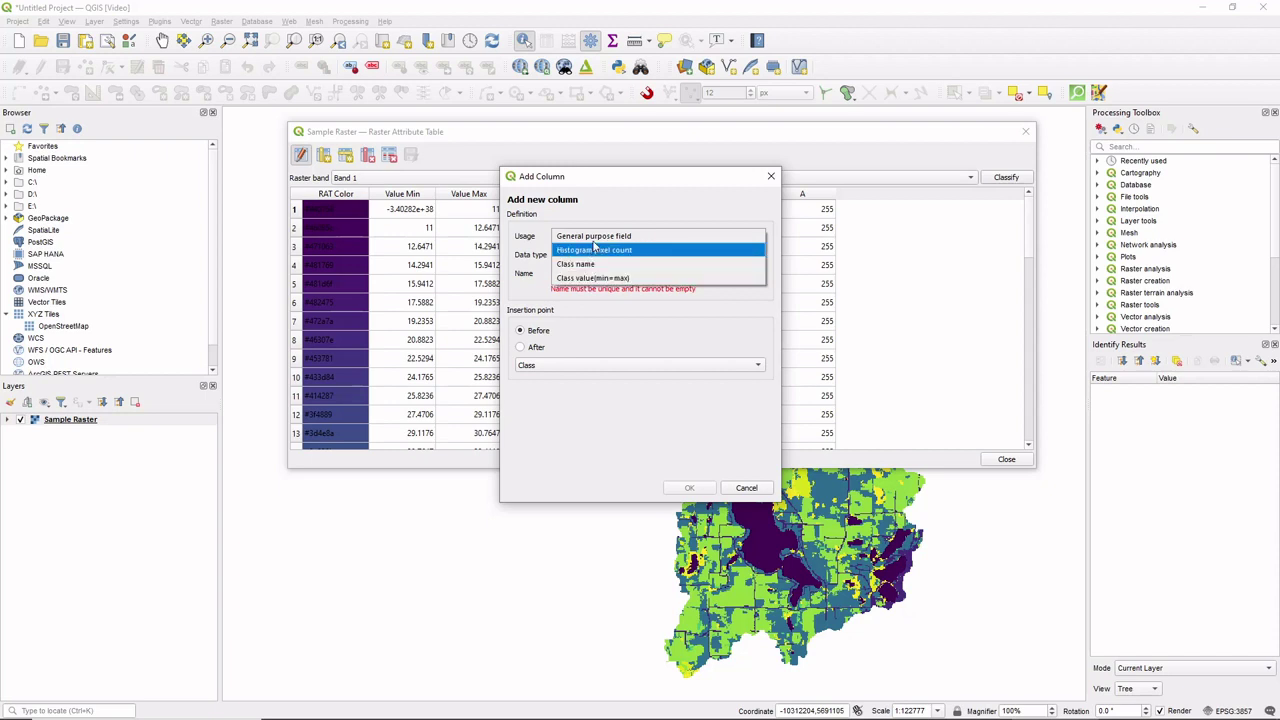
{"action": "left_click", "coordinate": [594, 237]}
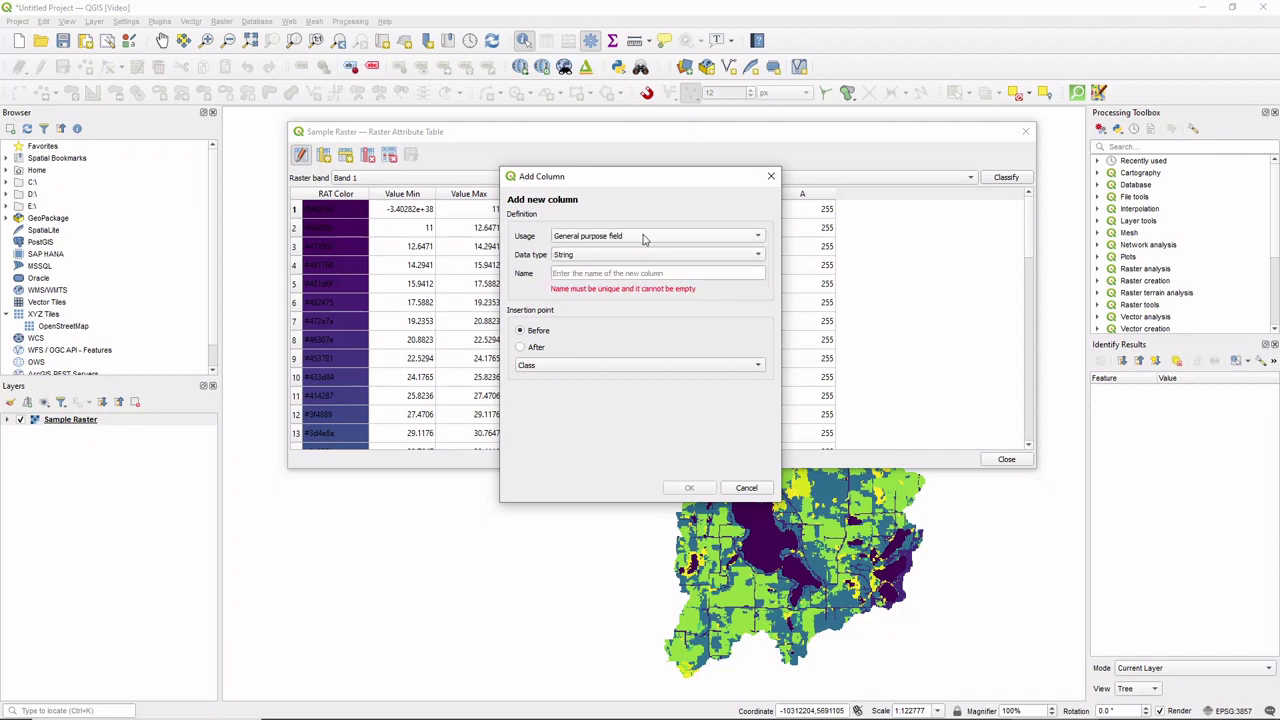
{"action": "left_click", "coordinate": [598, 256]}
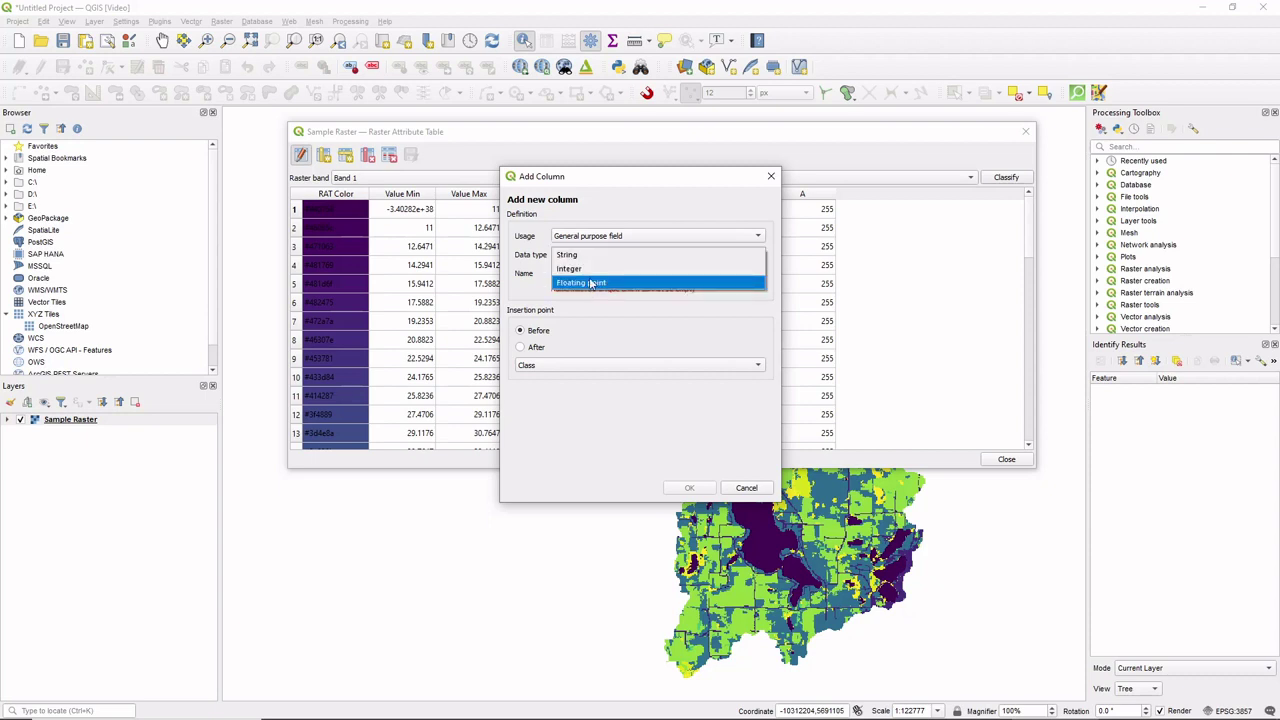
{"action": "left_click", "coordinate": [626, 206]}
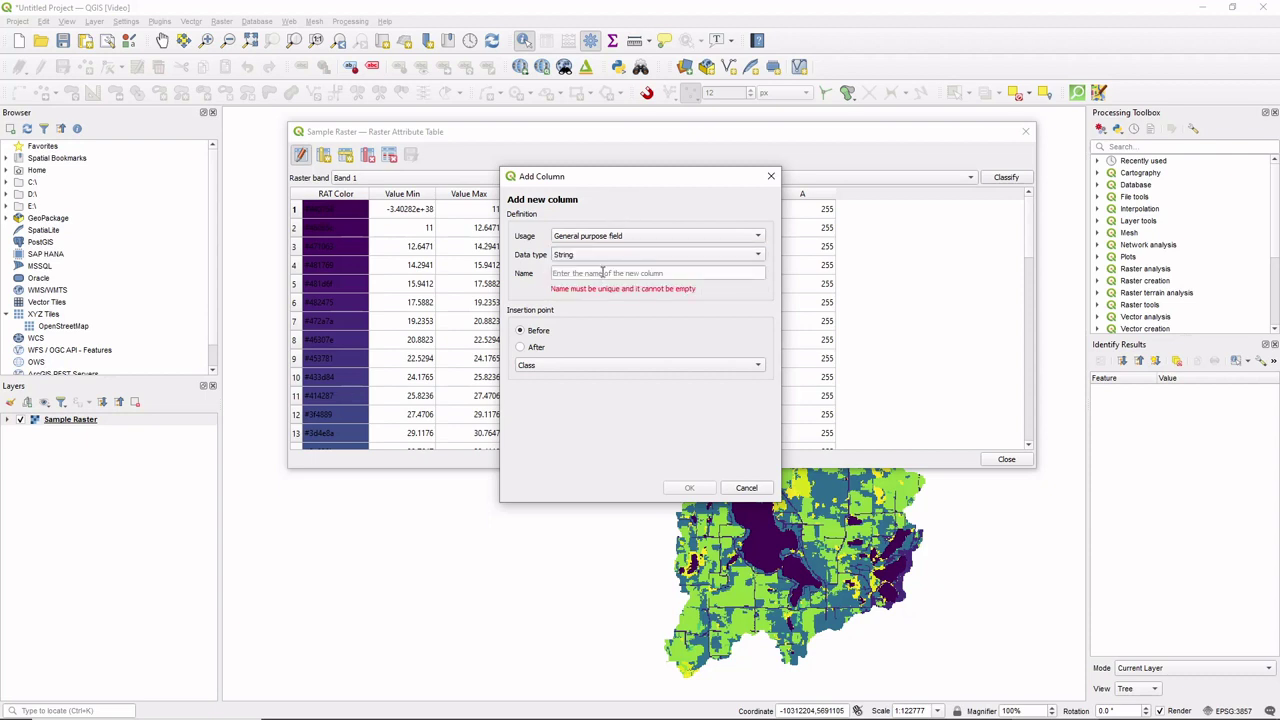
{"action": "type", "text": "Value 2"}
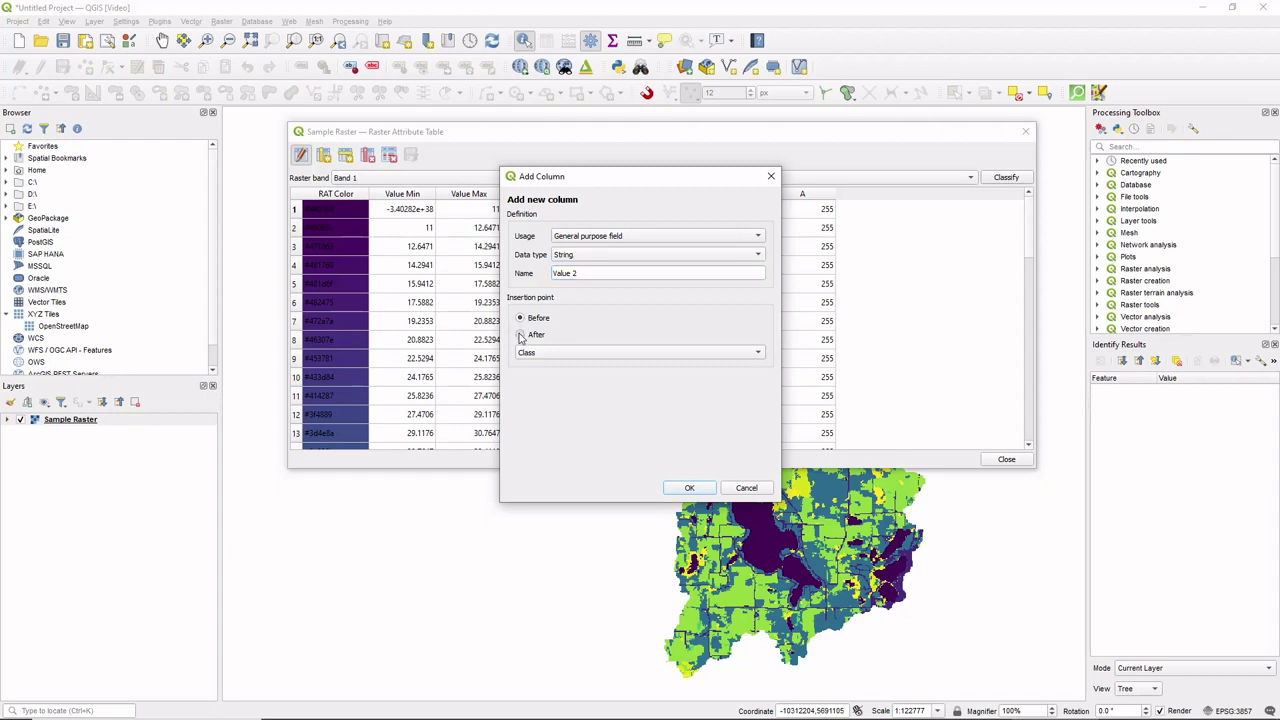
{"action": "left_click", "coordinate": [520, 336]}
{"action": "left_click", "coordinate": [539, 356]}
{"action": "left_click", "coordinate": [540, 352]}
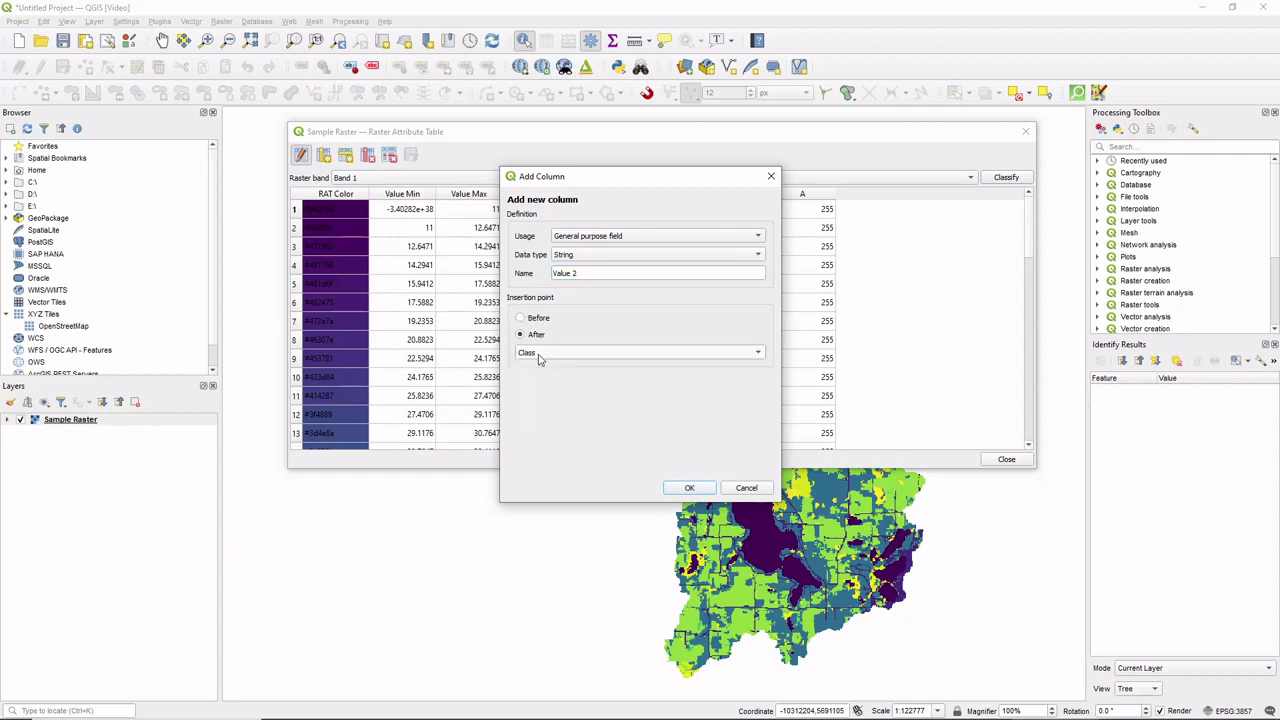
{"action": "left_click", "coordinate": [689, 486]}
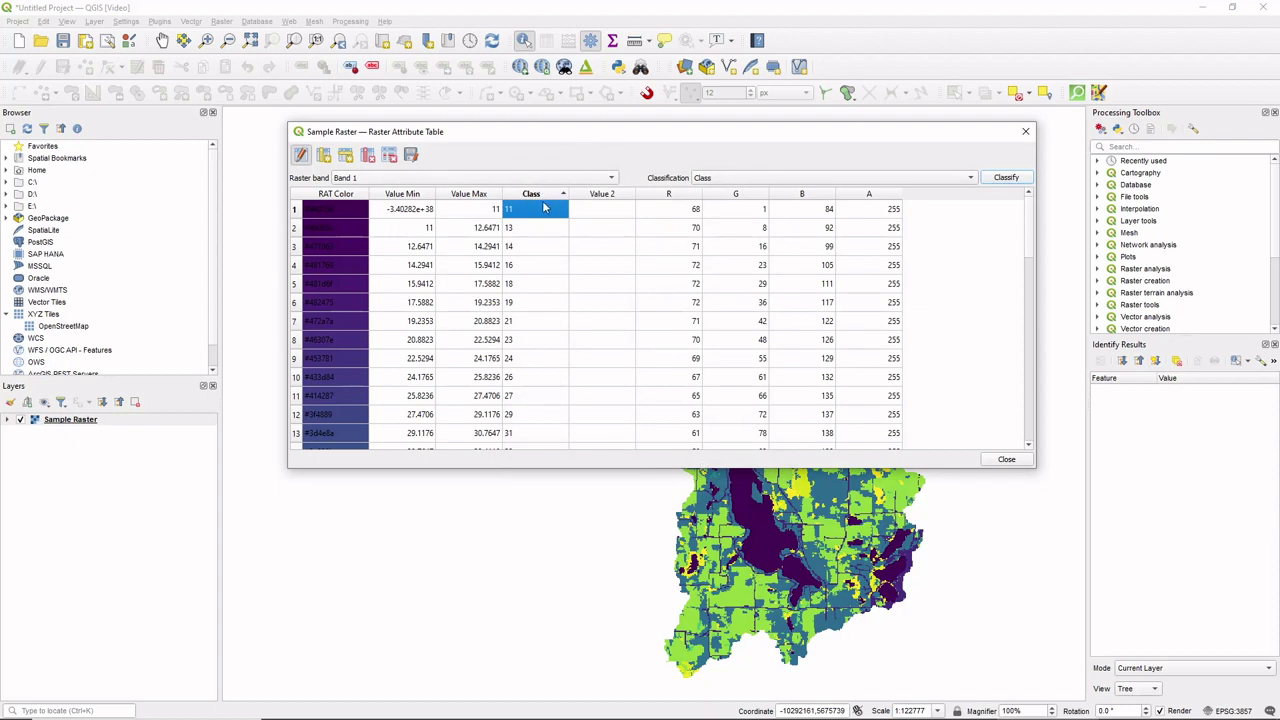
Sort the table by Value 2, keep Class as classification field, and scroll to the last rows.
{"action": "left_click", "coordinate": [603, 197]}
{"action": "left_click", "coordinate": [612, 212]}
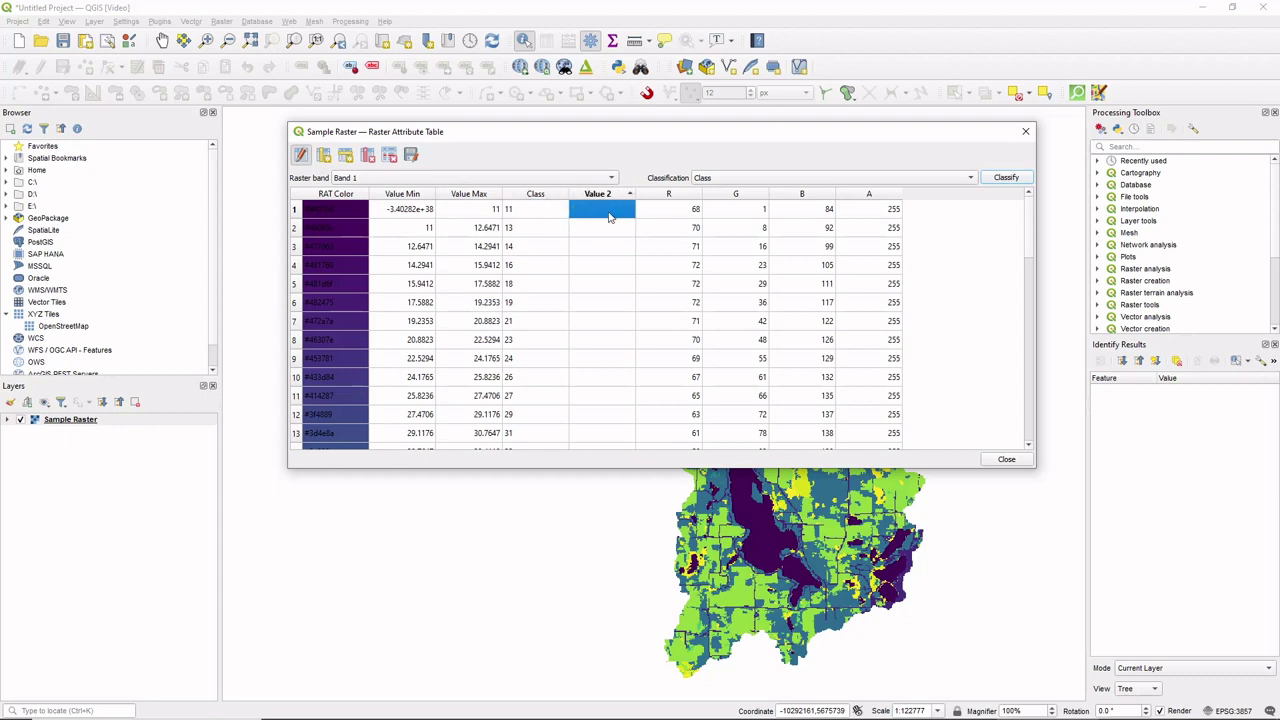
{"action": "left_click", "coordinate": [862, 180]}
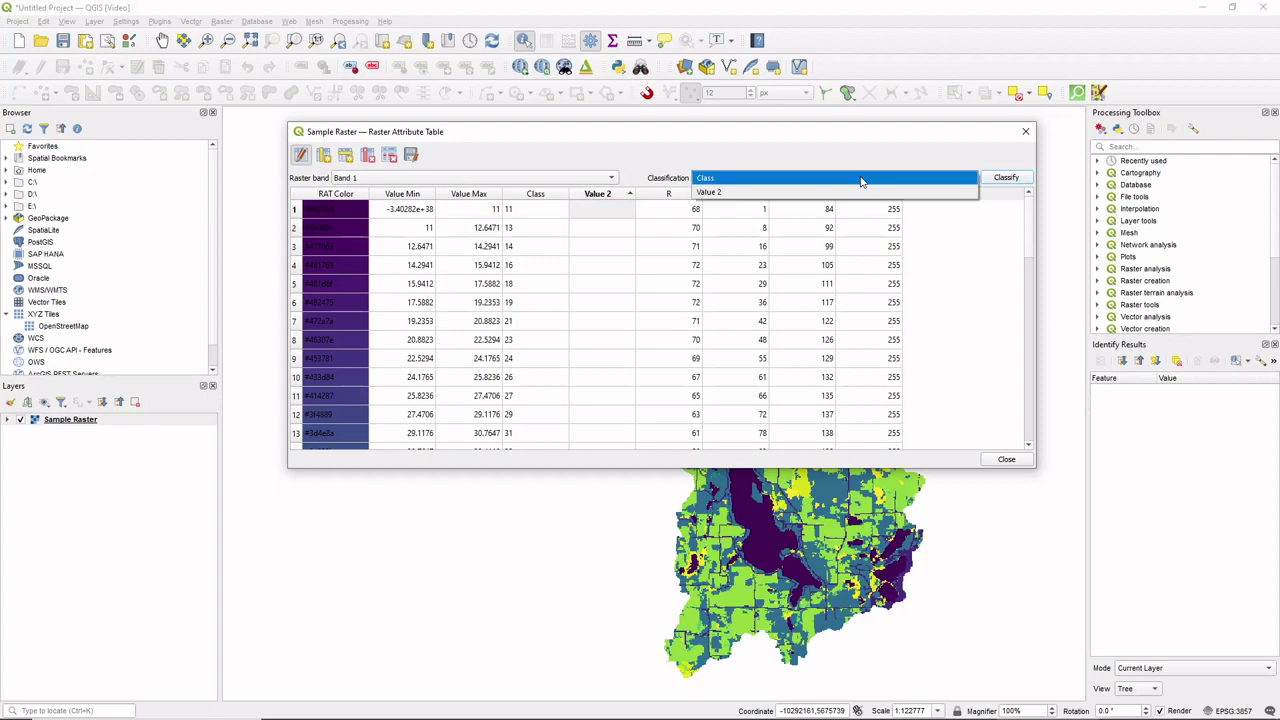
{"action": "left_click", "coordinate": [862, 179]}
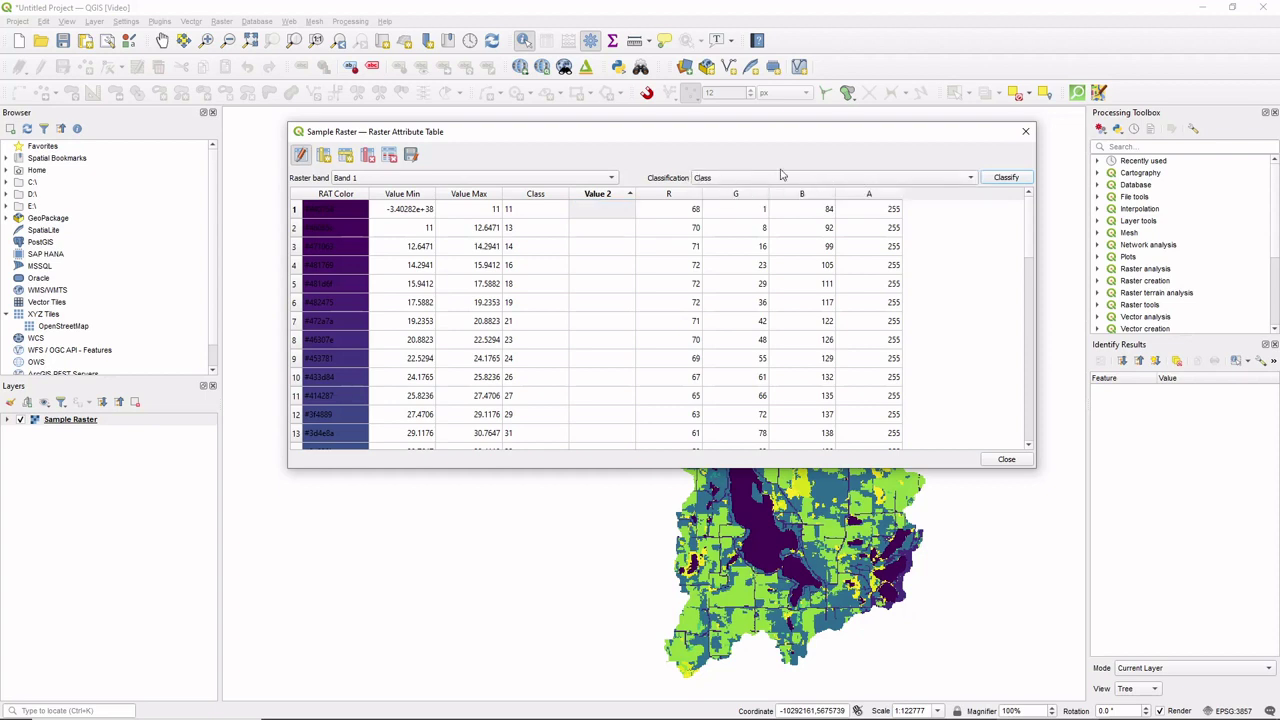
{"action": "left_click", "coordinate": [603, 210]}
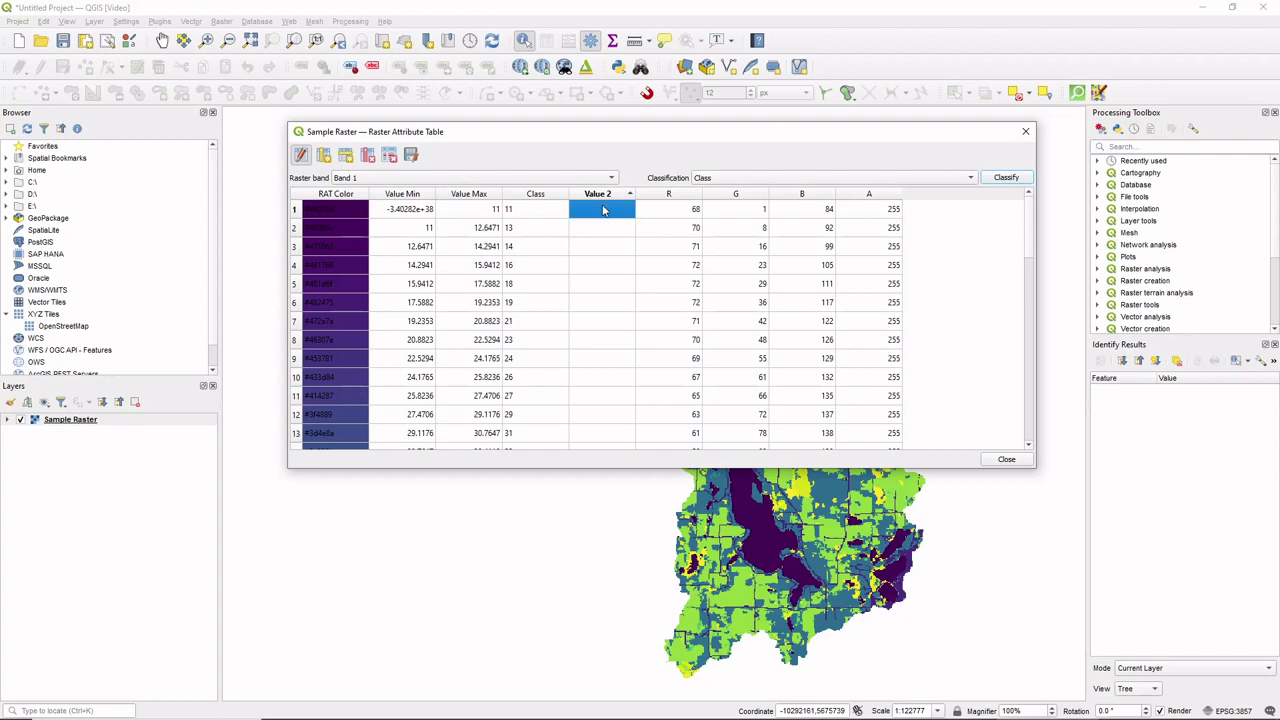
{"action": "scroll", "coordinate": [598, 236], "scroll_direction": "down", "scroll_amount": 1}
{"action": "left_click", "coordinate": [598, 236]}
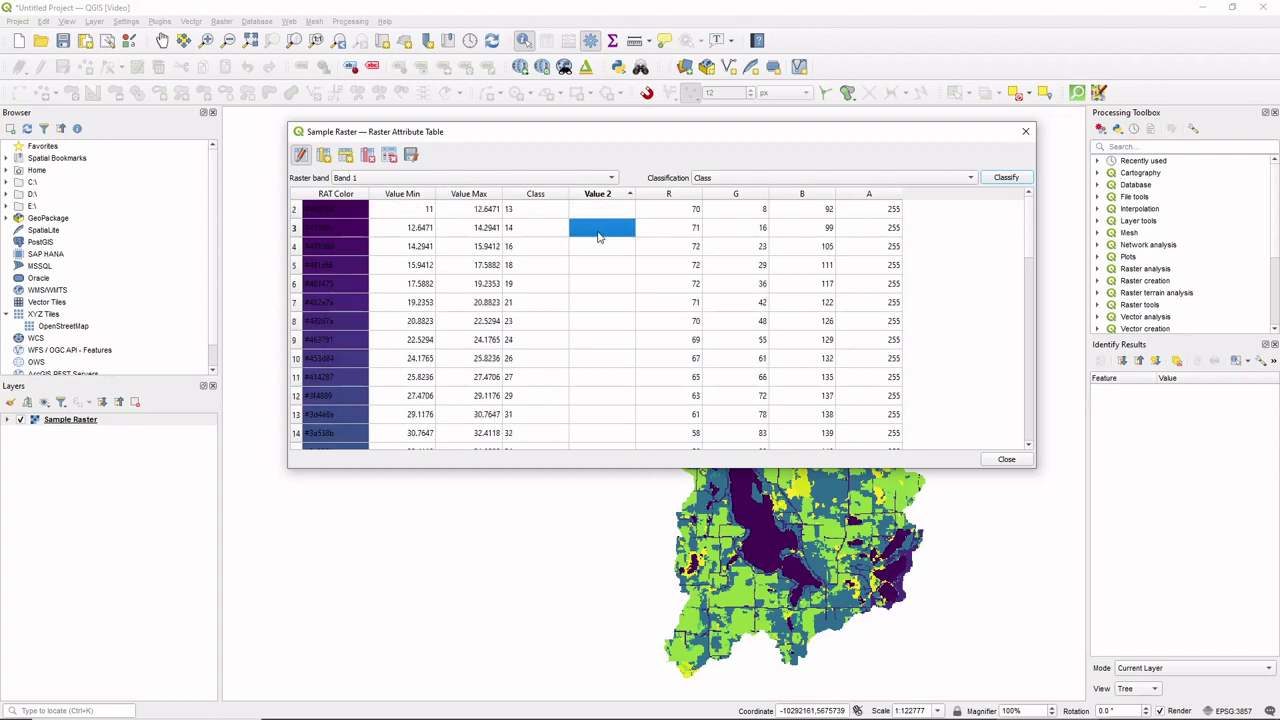
{"action": "scroll", "coordinate": [606, 215], "scroll_direction": "down", "scroll_amount": 1}
{"action": "left_click", "coordinate": [606, 228]}
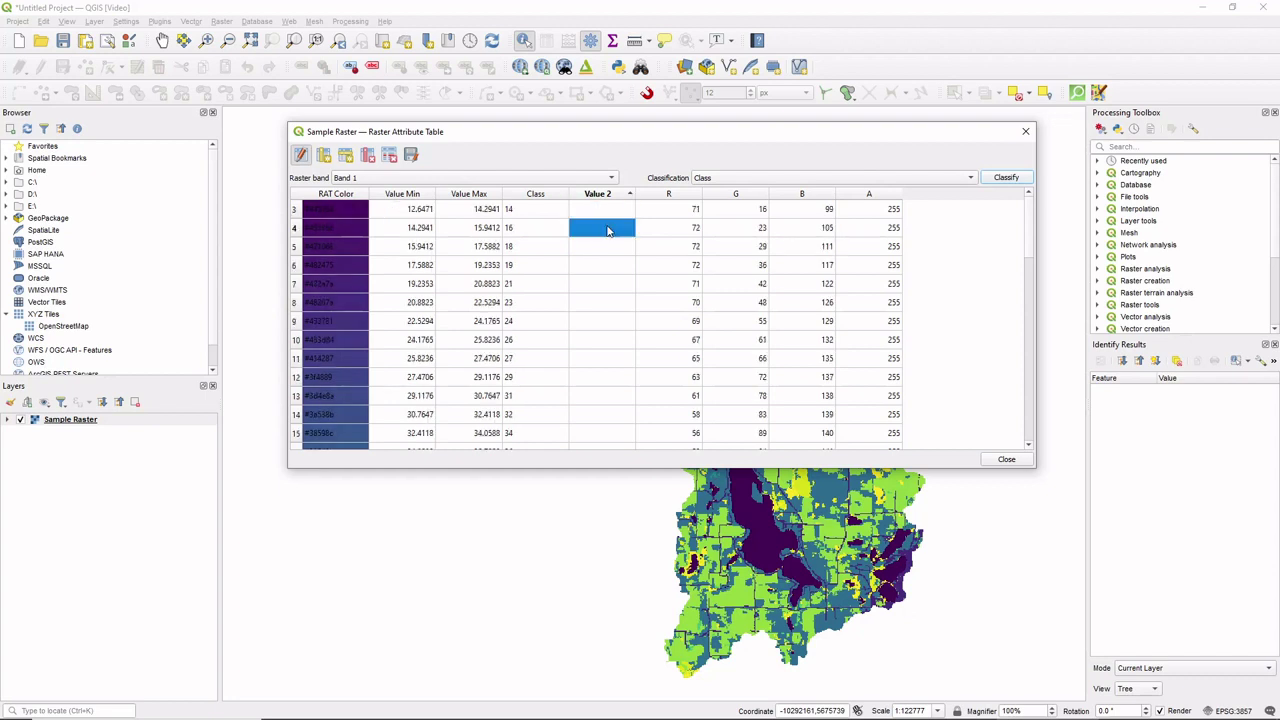
{"action": "left_click_drag", "start_coordinate": [1026, 258], "coordinate": [1051, 486]}
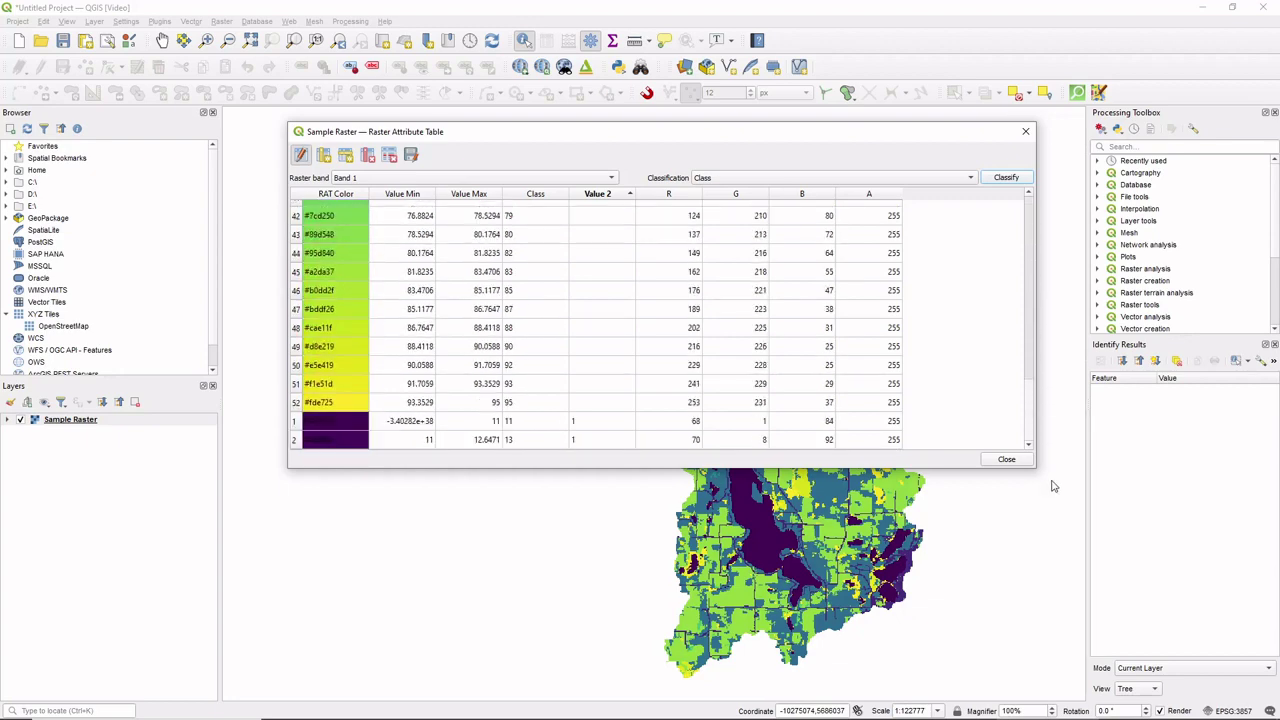
Enter Value 2 codes 2, 3, 4, 5, 6, 7, 8, 5 for rows 52 upward toward 44.
{"action": "left_click", "coordinate": [583, 408]}
{"action": "type", "text": "2"}
{"action": "left_click", "coordinate": [592, 383]}
{"action": "type", "text": "3"}
{"action": "left_click", "coordinate": [598, 365]}
{"action": "type", "text": "4"}
{"action": "left_click", "coordinate": [600, 346]}
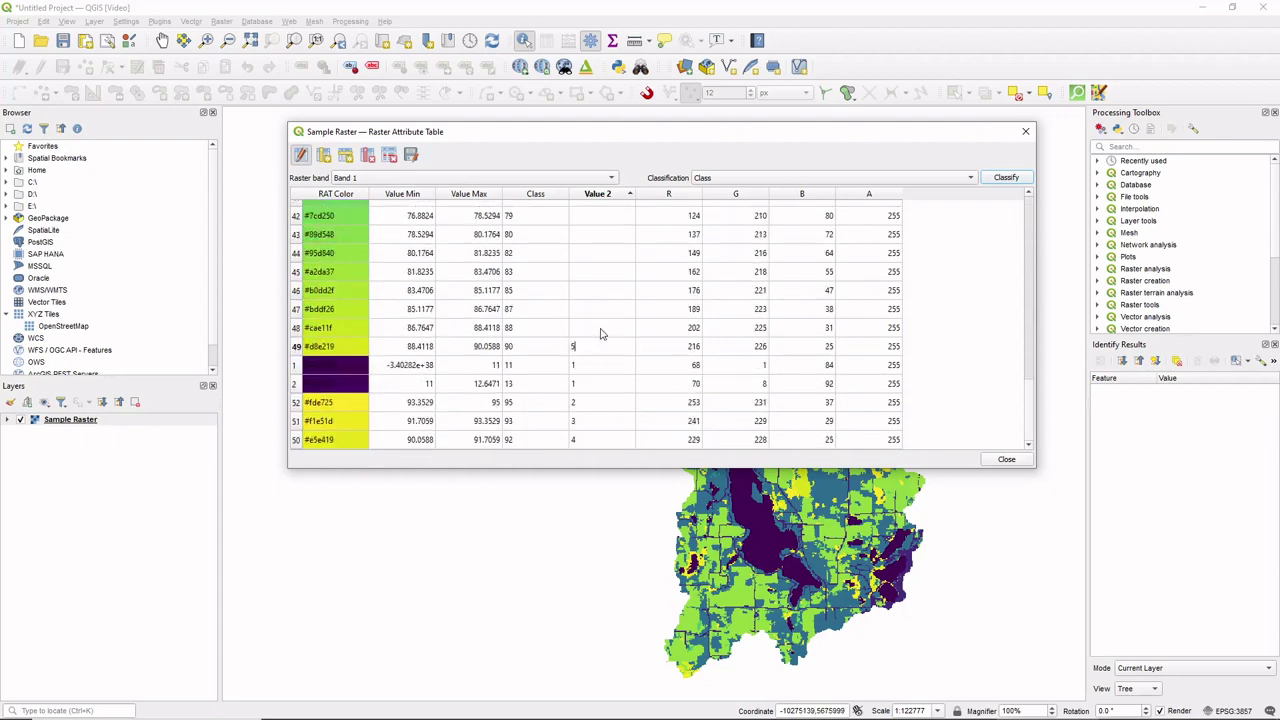
{"action": "type", "text": "5"}
{"action": "left_click", "coordinate": [602, 327]}
{"action": "type", "text": "6"}
{"action": "left_click", "coordinate": [604, 309]}
{"action": "type", "text": "7"}
{"action": "left_click", "coordinate": [606, 290]}
{"action": "type", "text": "8"}
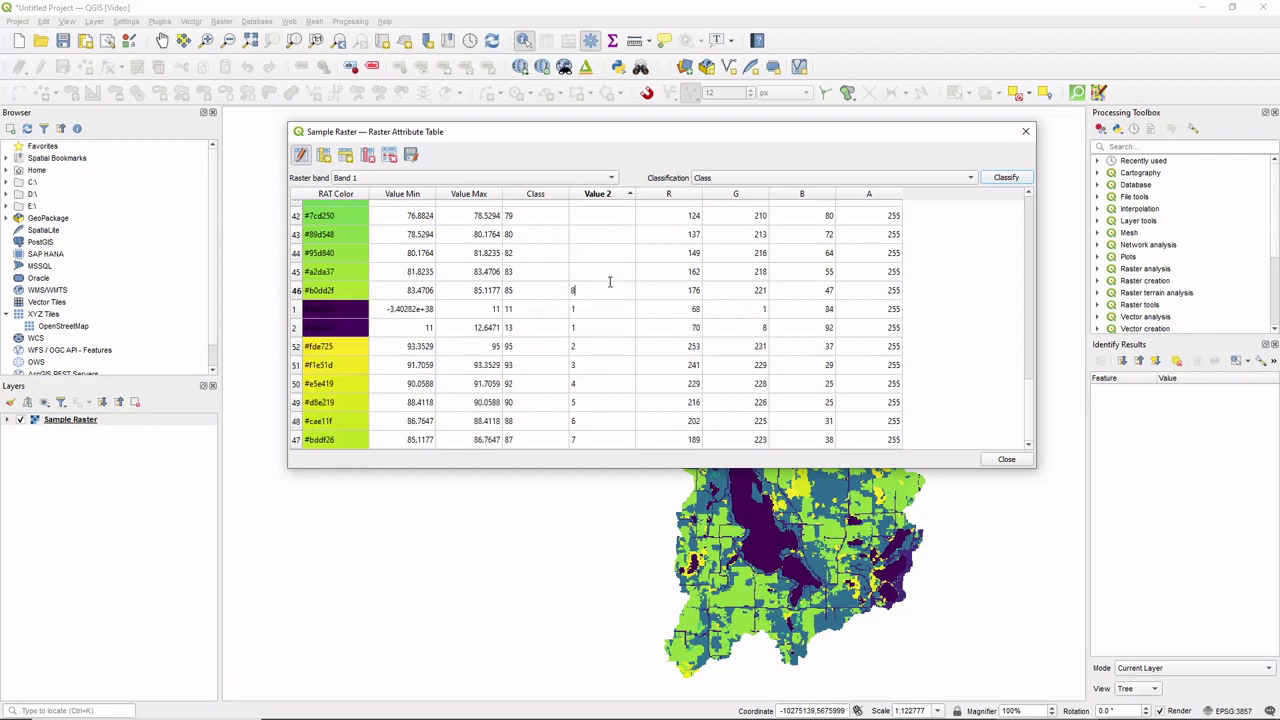
{"action": "left_click", "coordinate": [612, 271]}
{"action": "type", "text": "5"}
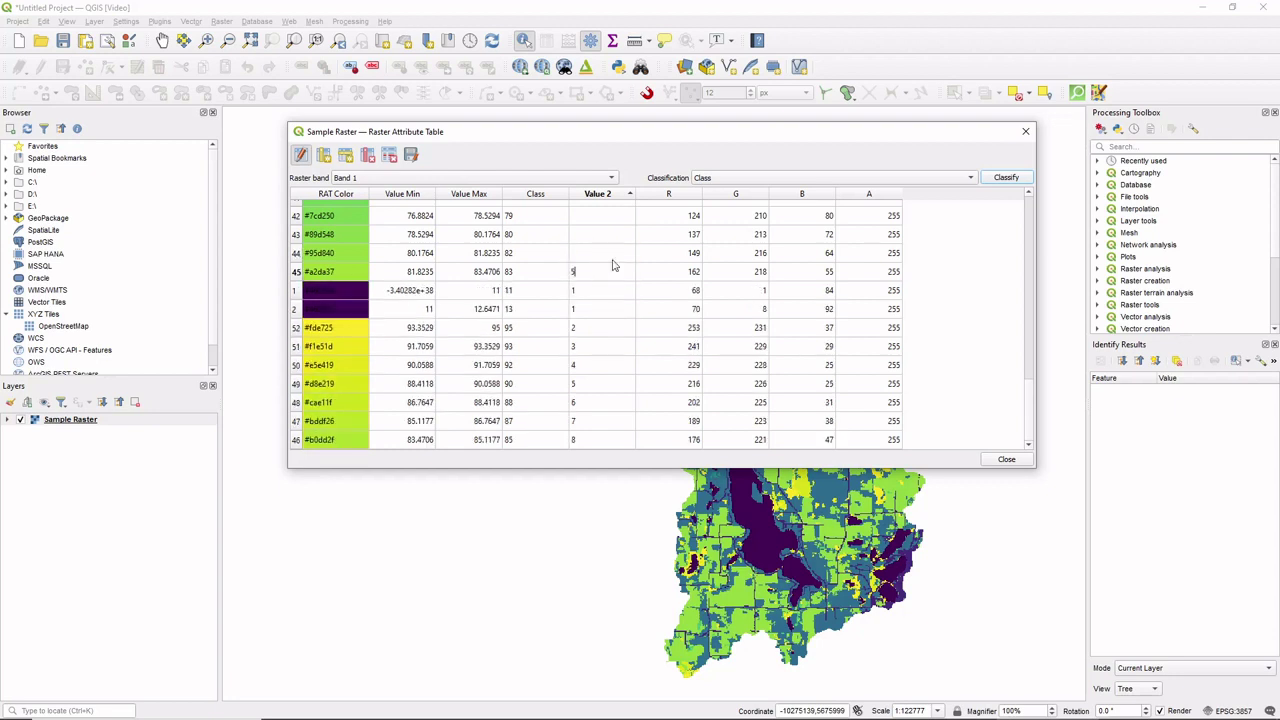
{"action": "left_click", "coordinate": [616, 253]}
Enter 4 for row 44, then reclassify Sample Raster by Value 2, confirming the overwrite.
{"action": "type", "text": "4"}
{"action": "left_click", "coordinate": [975, 183]}
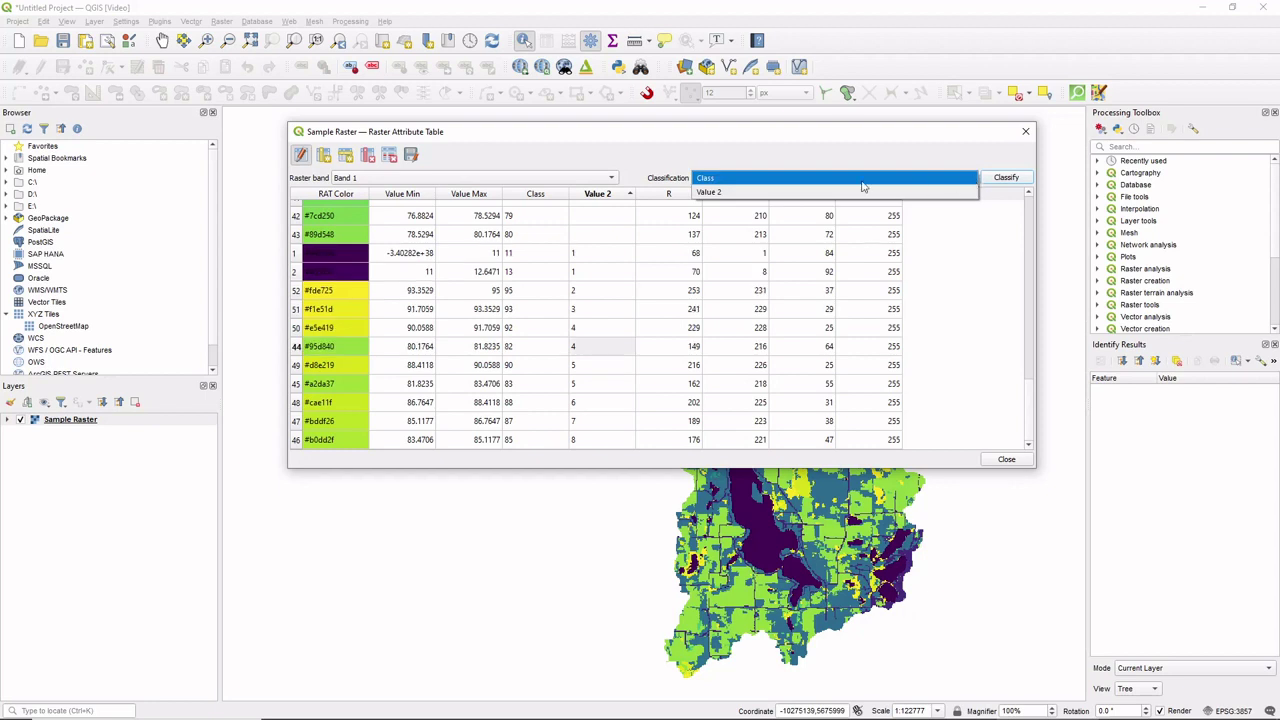
{"action": "left_click", "coordinate": [731, 192]}
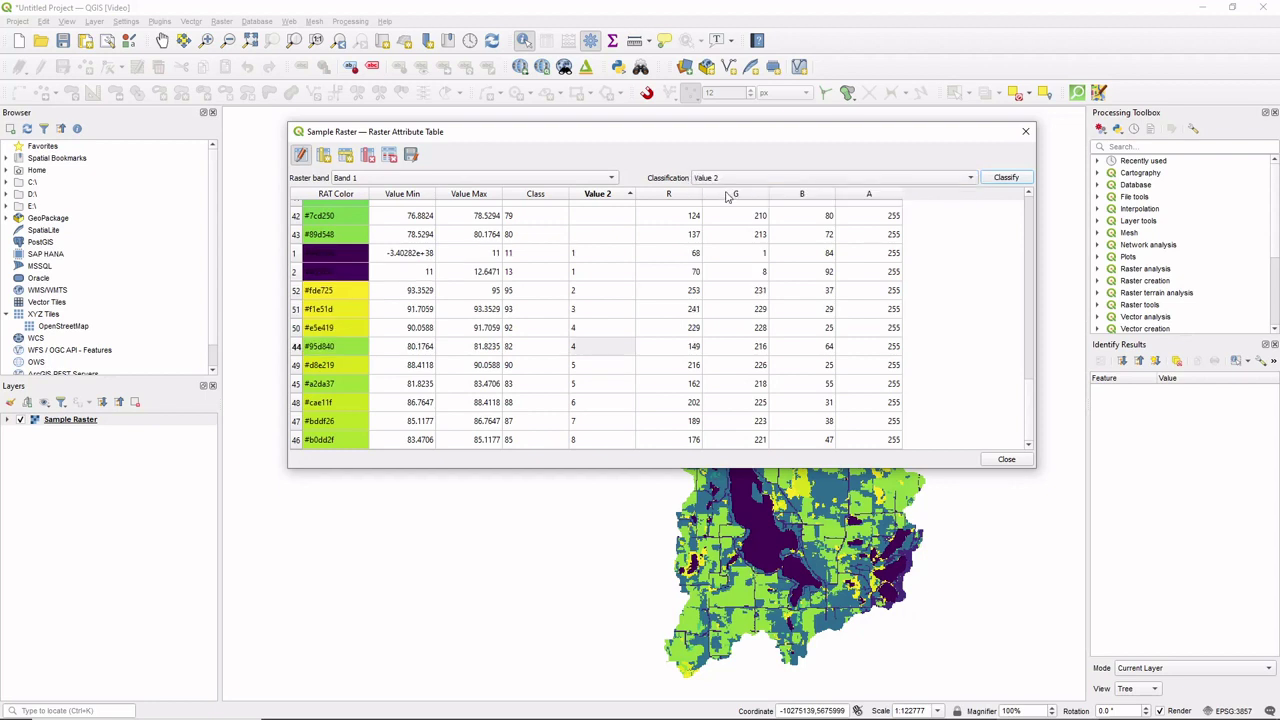
{"action": "left_click", "coordinate": [1005, 180]}
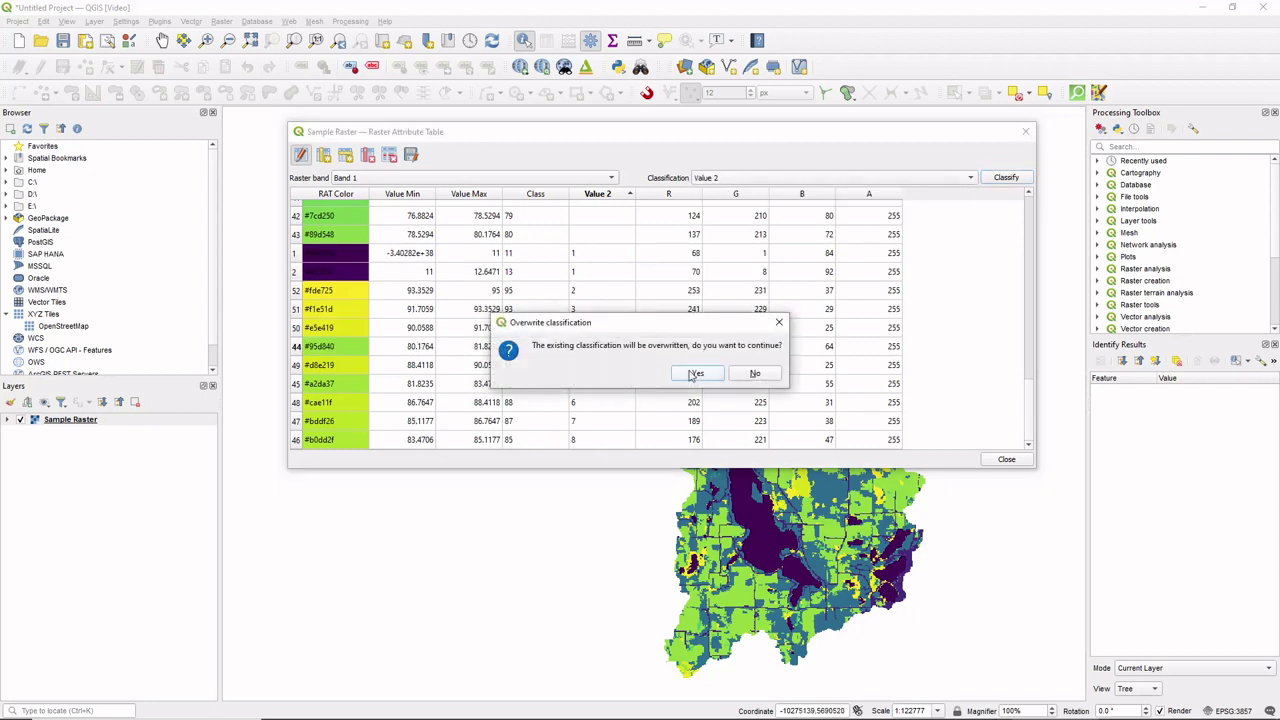
{"action": "left_click", "coordinate": [688, 374]}
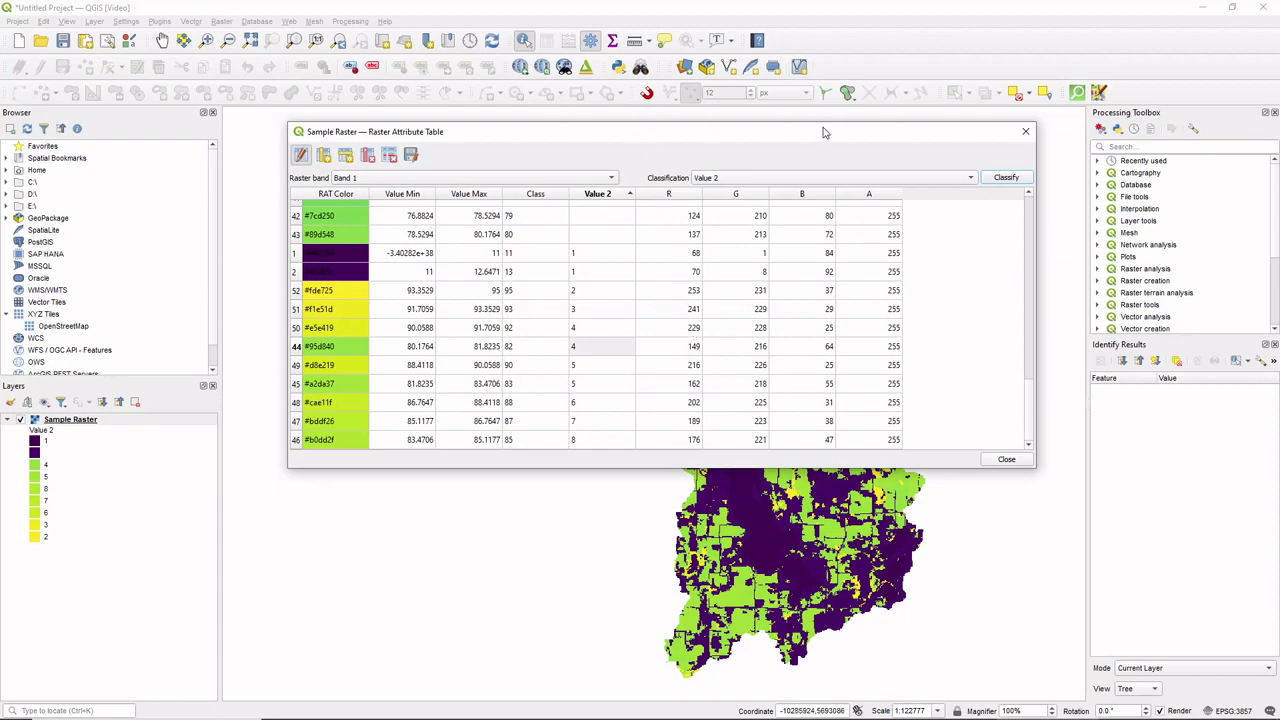
Close the Raster Attribute Table, dismissing the unsaved changes warning.
{"action": "mouse_move", "coordinate": [823, 132]}
{"action": "left_mouse_down"}
{"action": "mouse_move", "coordinate": [769, 146]}
{"action": "mouse_move", "coordinate": [825, 128]}
{"action": "left_mouse_up"}
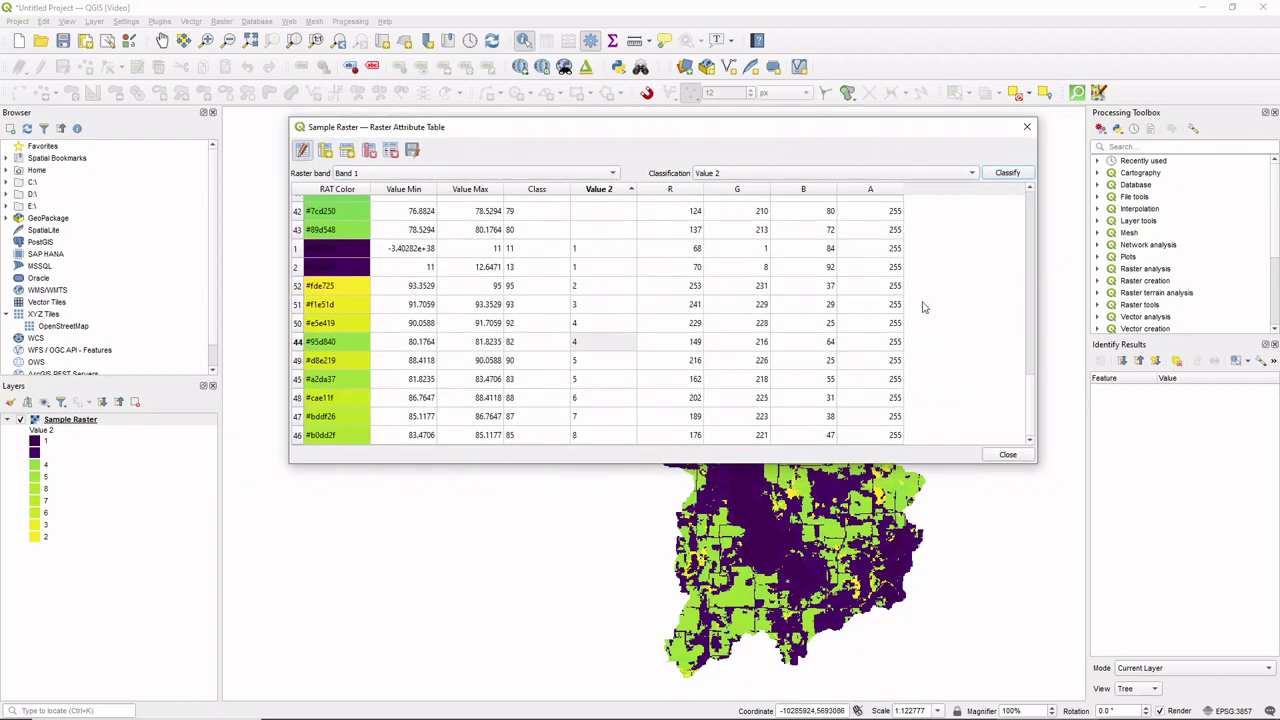
{"action": "left_click", "coordinate": [1006, 456]}
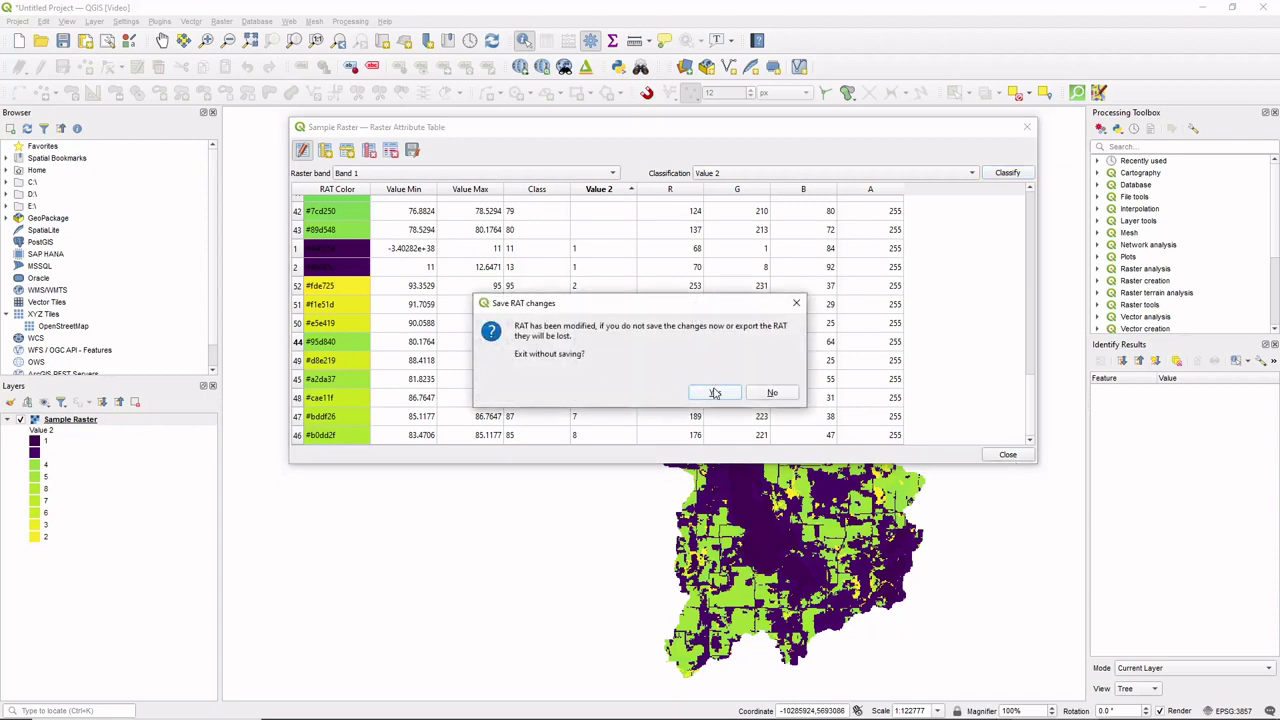
{"action": "left_click", "coordinate": [772, 393]}
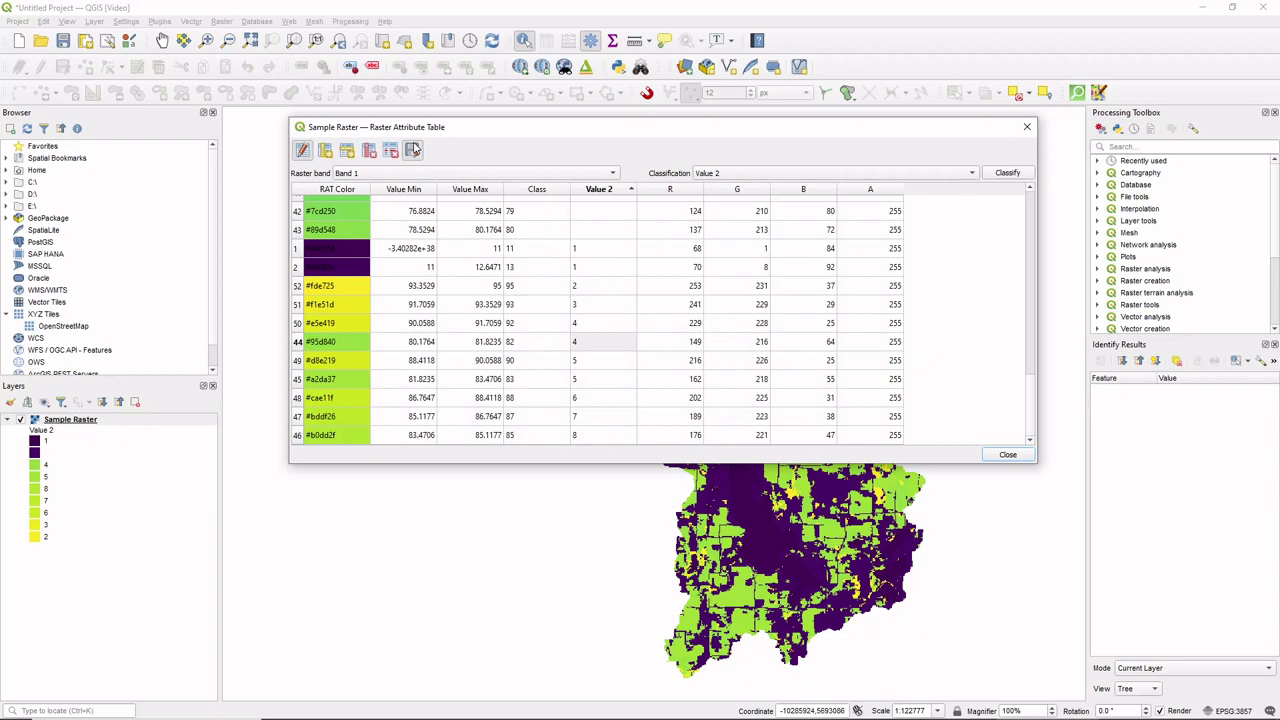
{"action": "left_click", "coordinate": [1007, 455]}
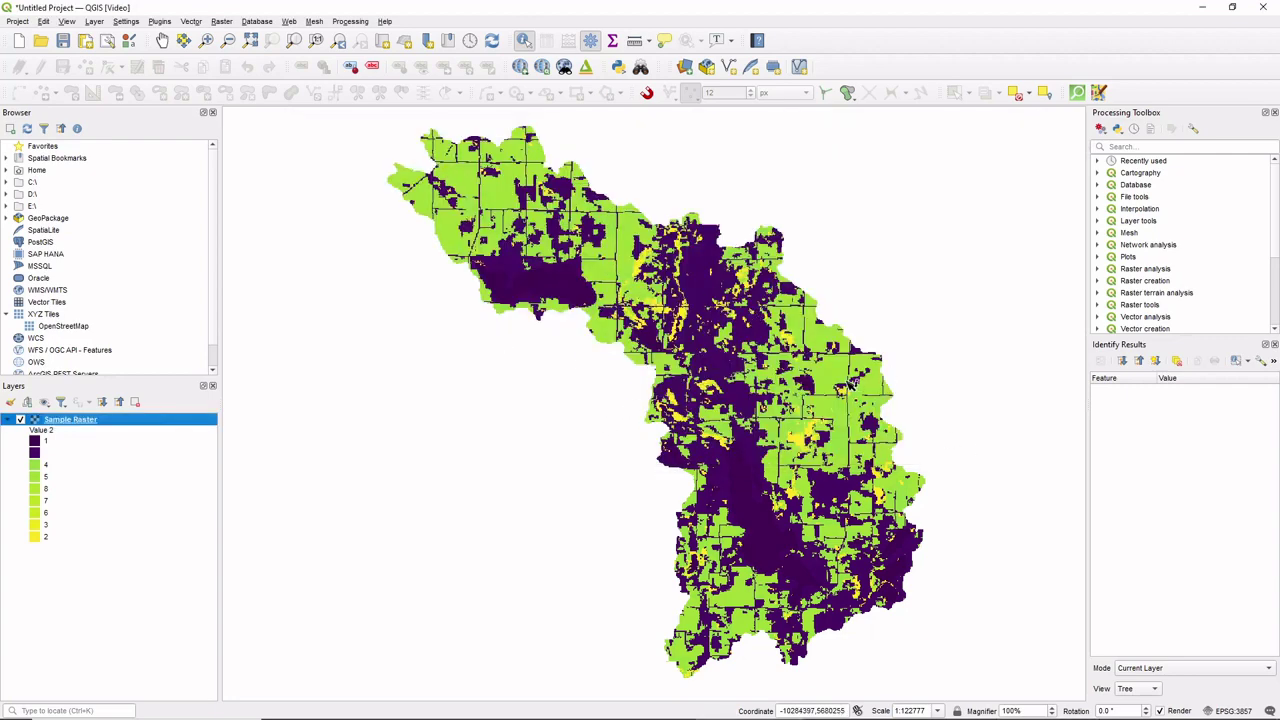
{"action": "left_click", "coordinate": [160, 21]}
{"action": "mouse_move", "coordinate": [210, 82]}
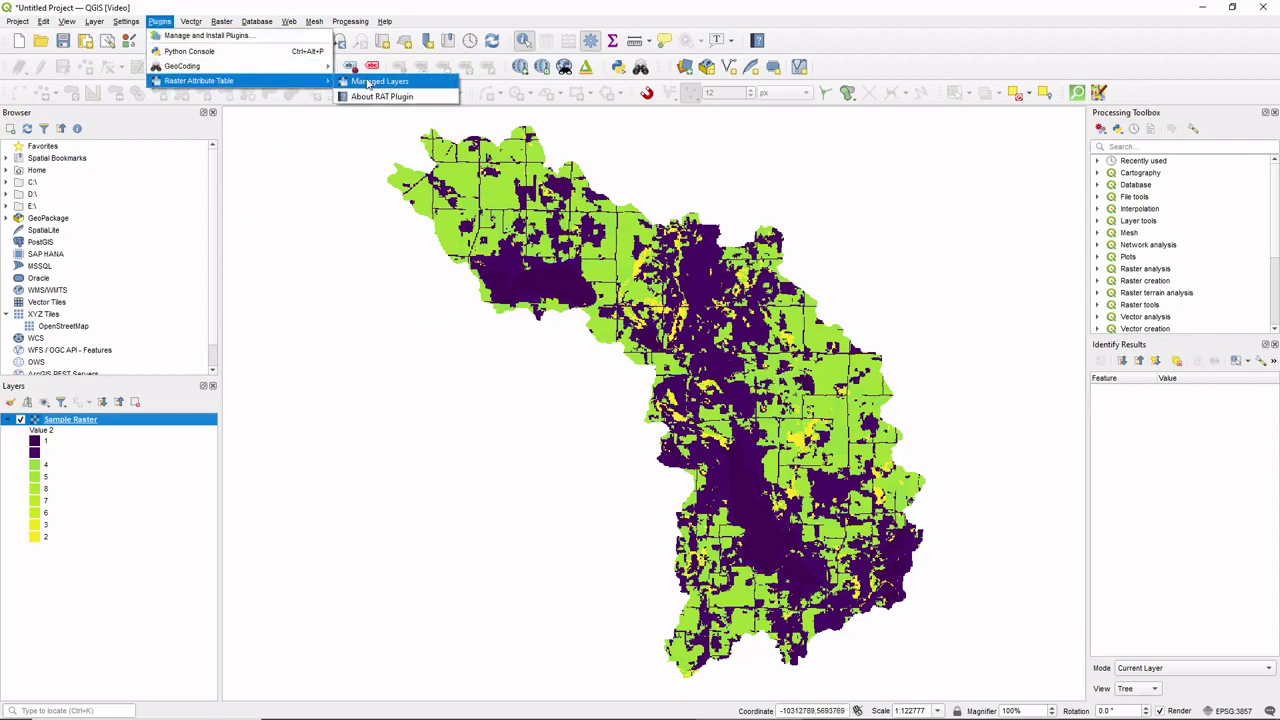
{"action": "left_click", "coordinate": [400, 90]}
{"action": "left_click", "coordinate": [477, 341]}
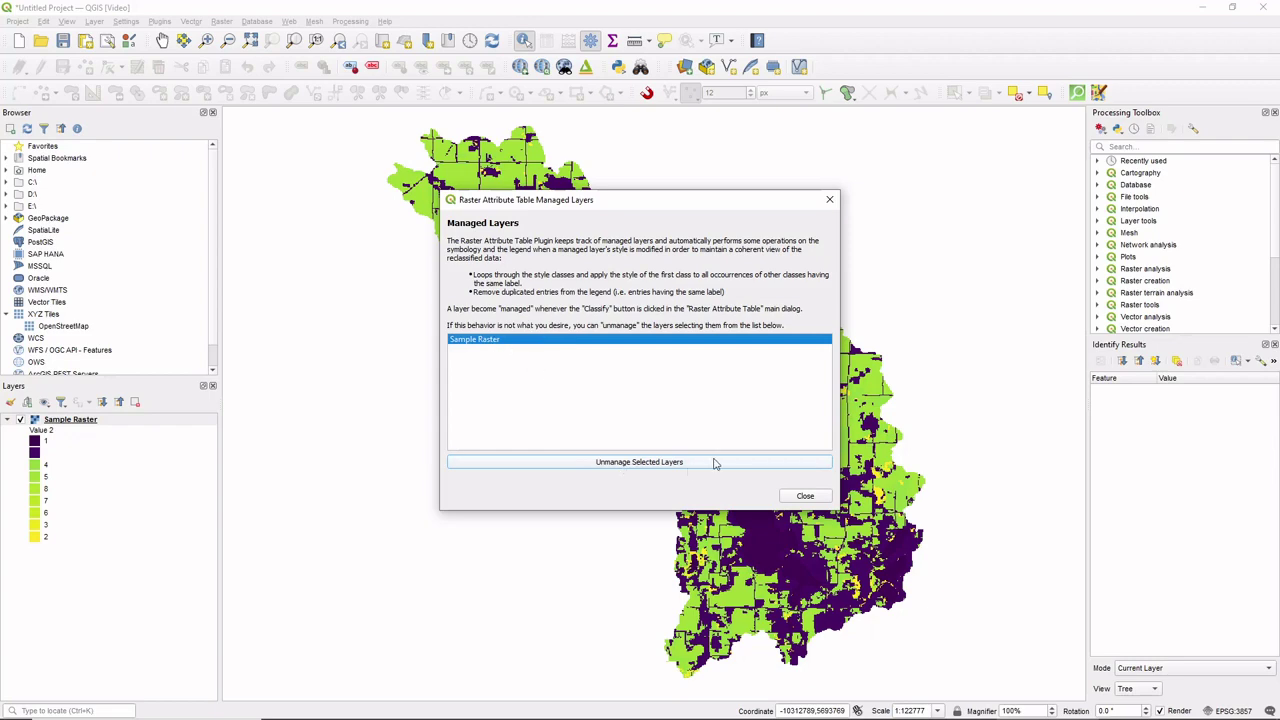
{"action": "left_click", "coordinate": [817, 499]}
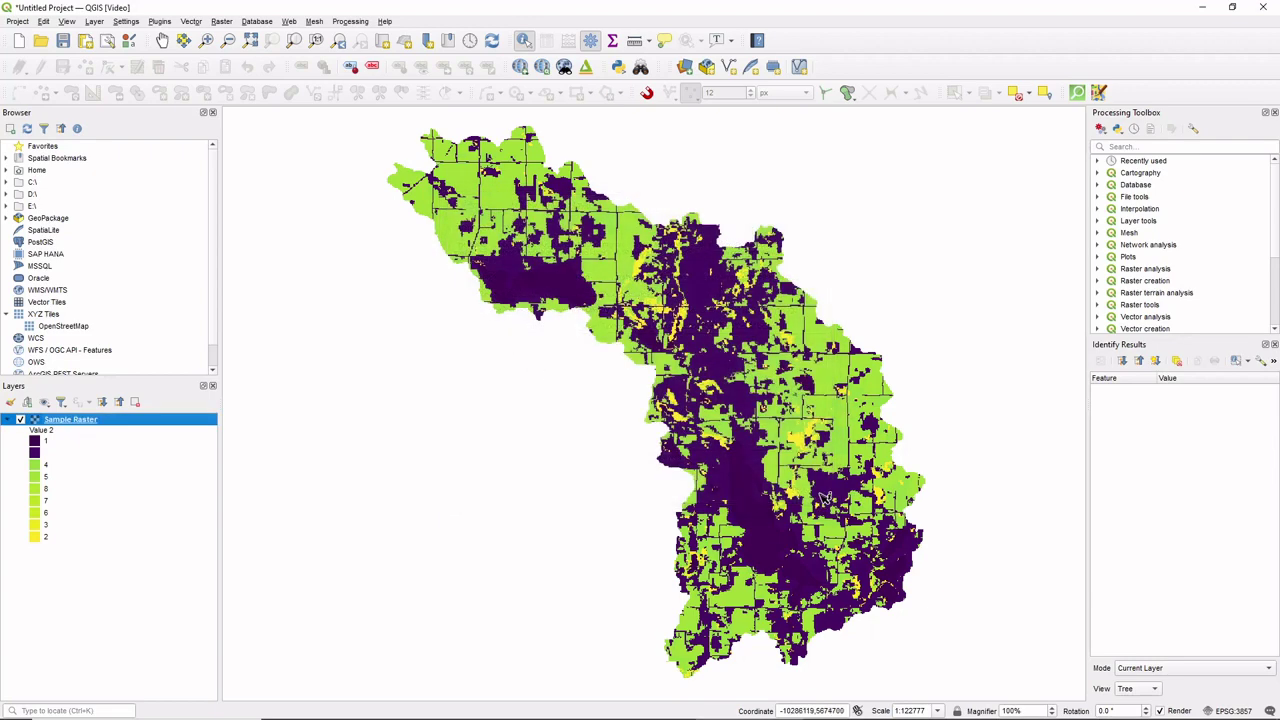
Reopen Sample Raster's attribute table and reclassify it by Class, overwriting the Value 2 grouping.
{"action": "right_click", "coordinate": [85, 424]}
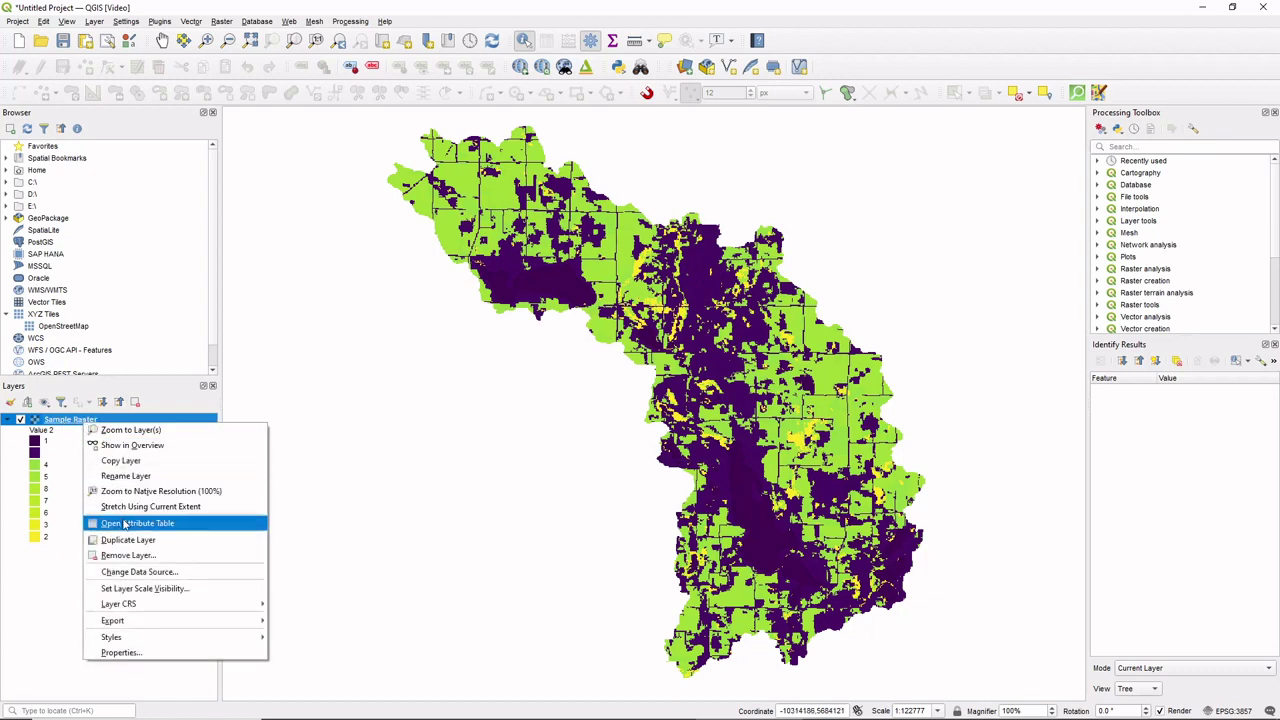
{"action": "left_click", "coordinate": [124, 524]}
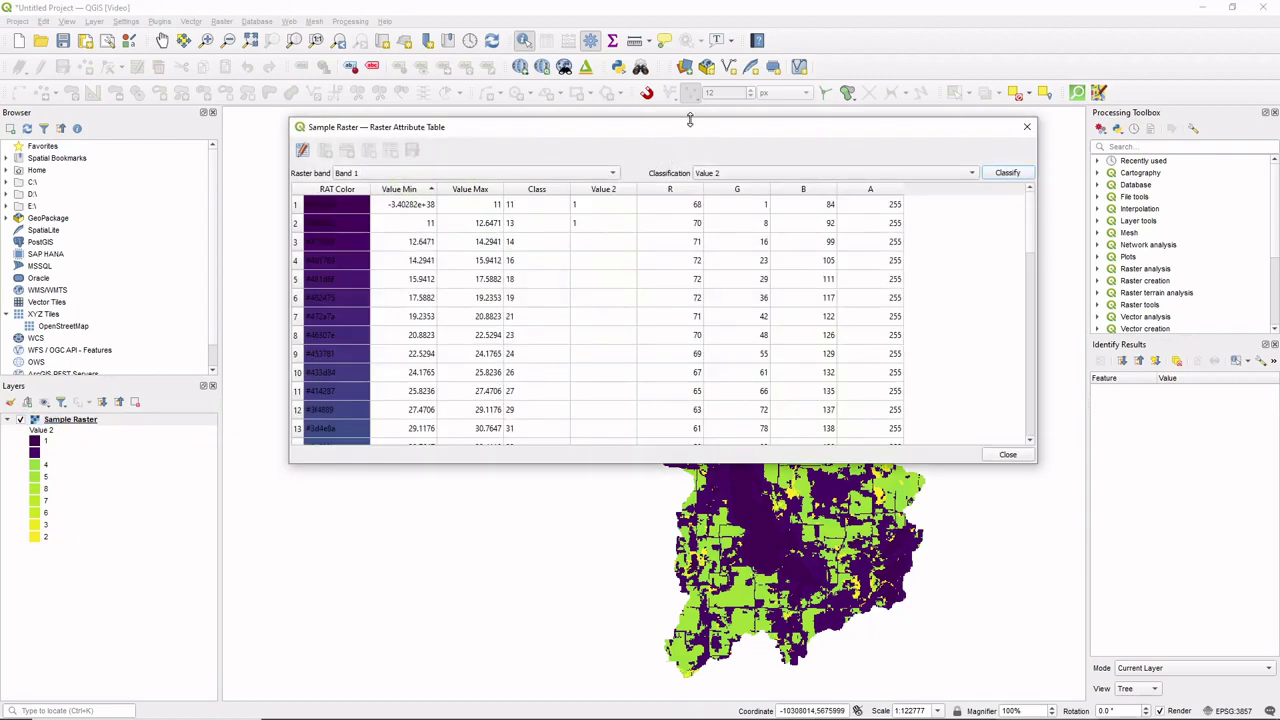
{"action": "left_click_drag", "start_coordinate": [690, 119], "coordinate": [700, 97]}
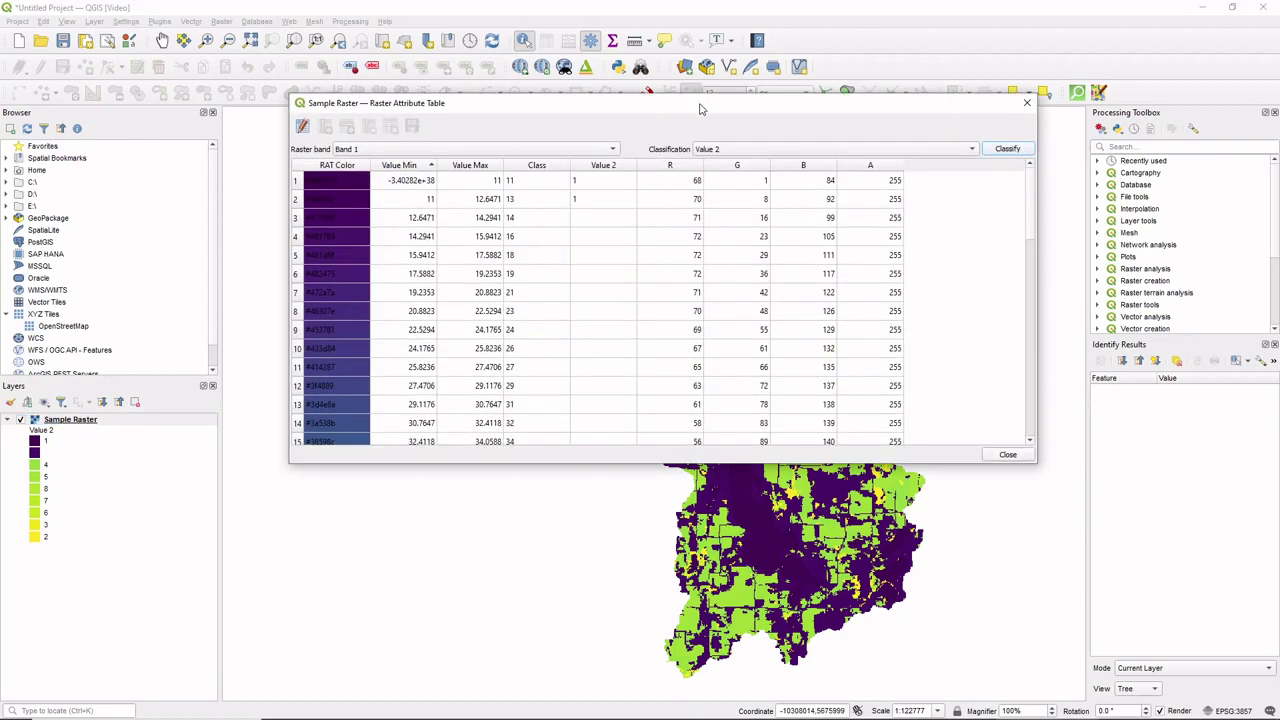
{"action": "left_click", "coordinate": [957, 150]}
{"action": "left_click", "coordinate": [750, 136]}
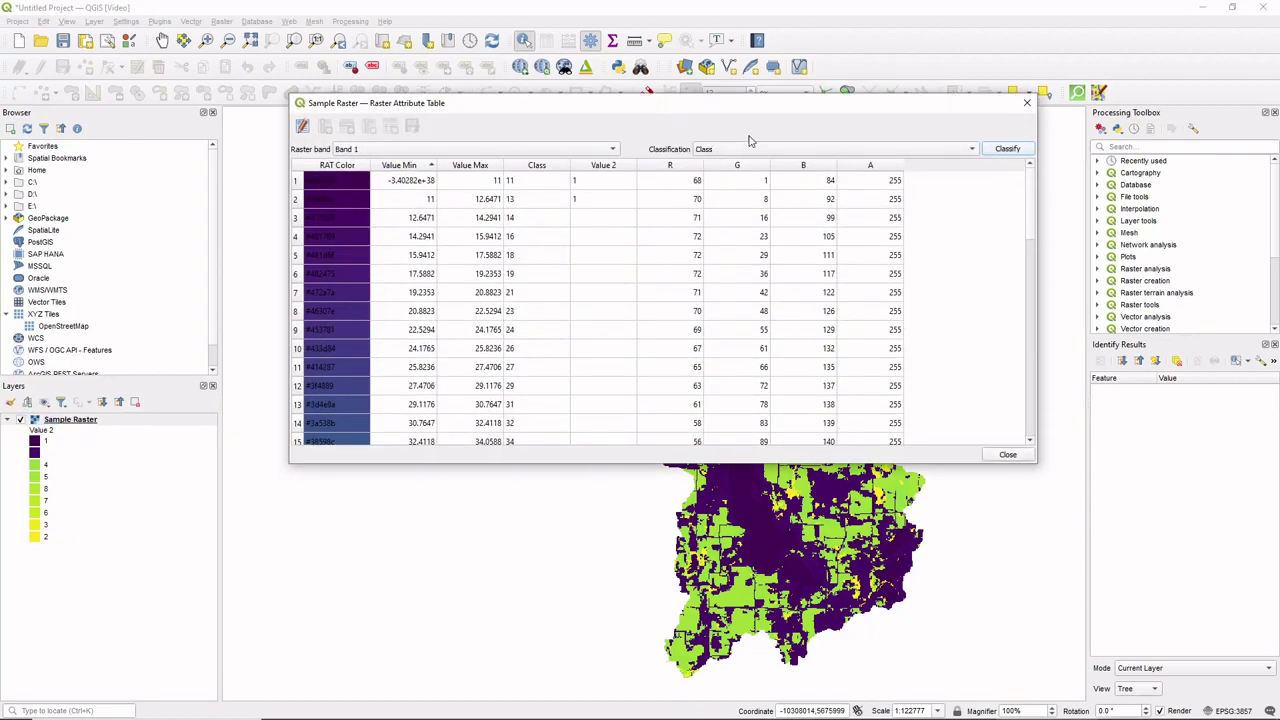
{"action": "left_click", "coordinate": [1007, 149]}
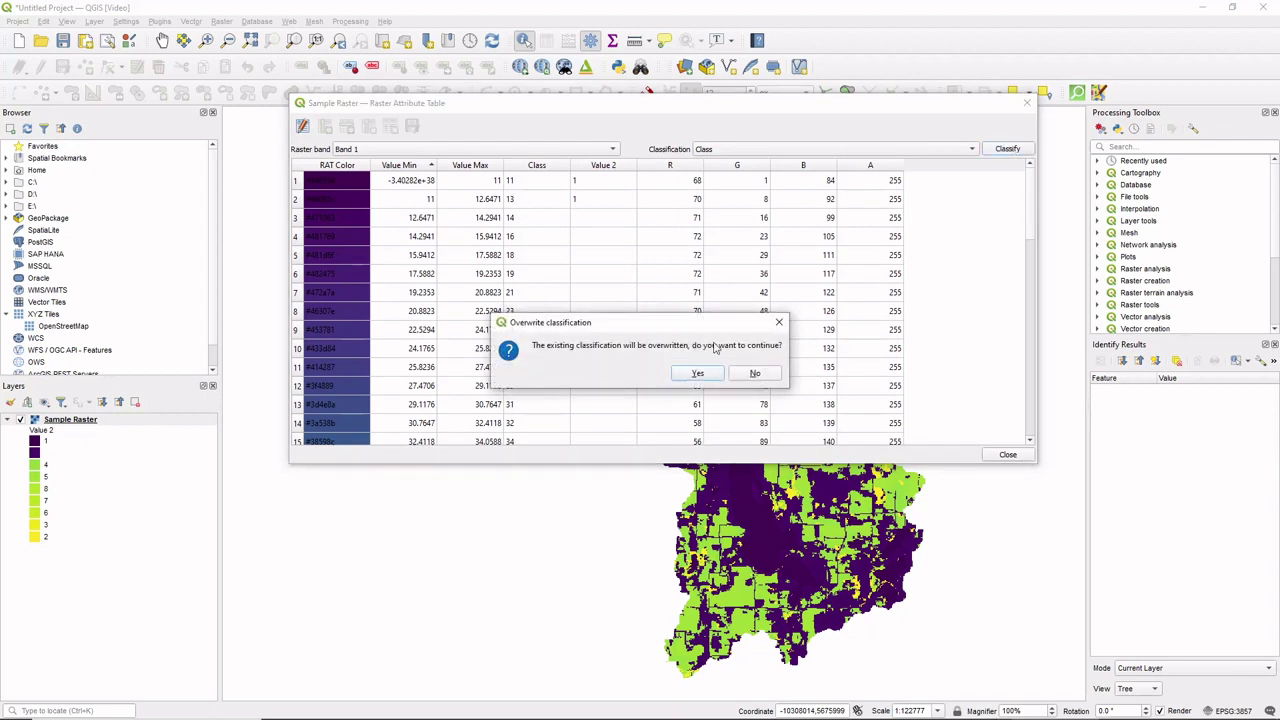
{"action": "left_click", "coordinate": [685, 372]}
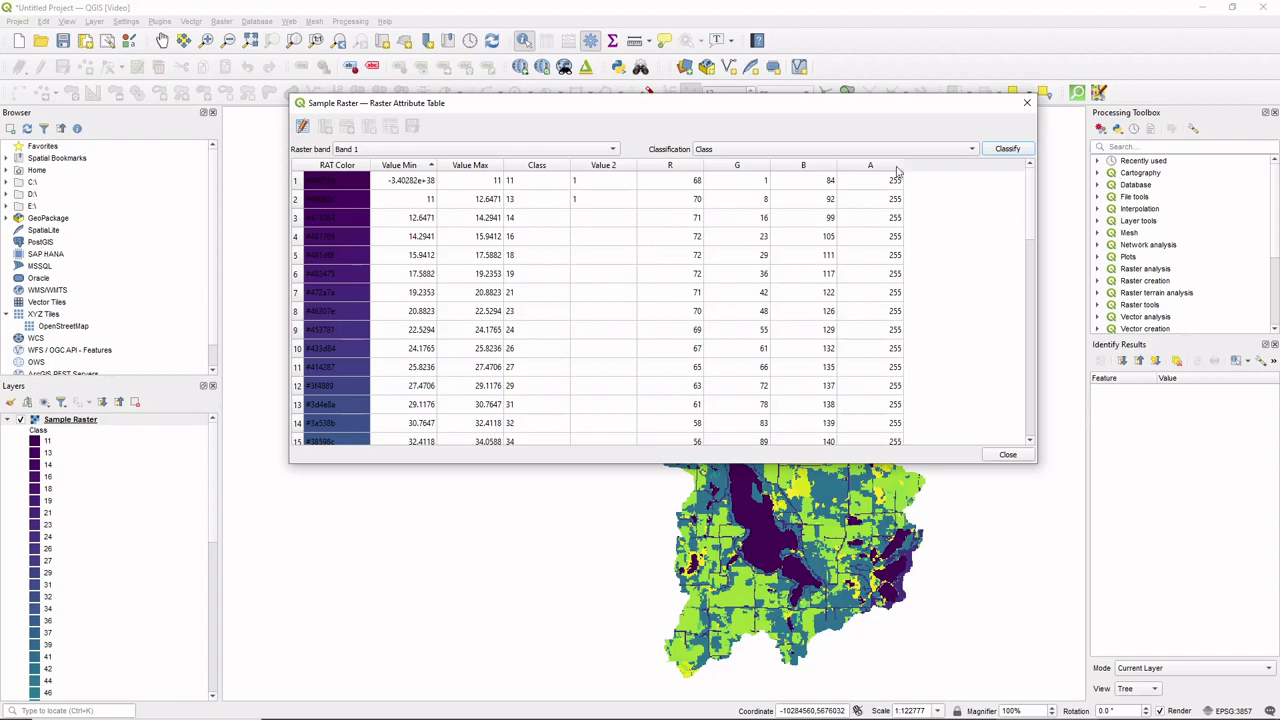
{"action": "left_click_drag", "start_coordinate": [860, 114], "coordinate": [857, 211]}
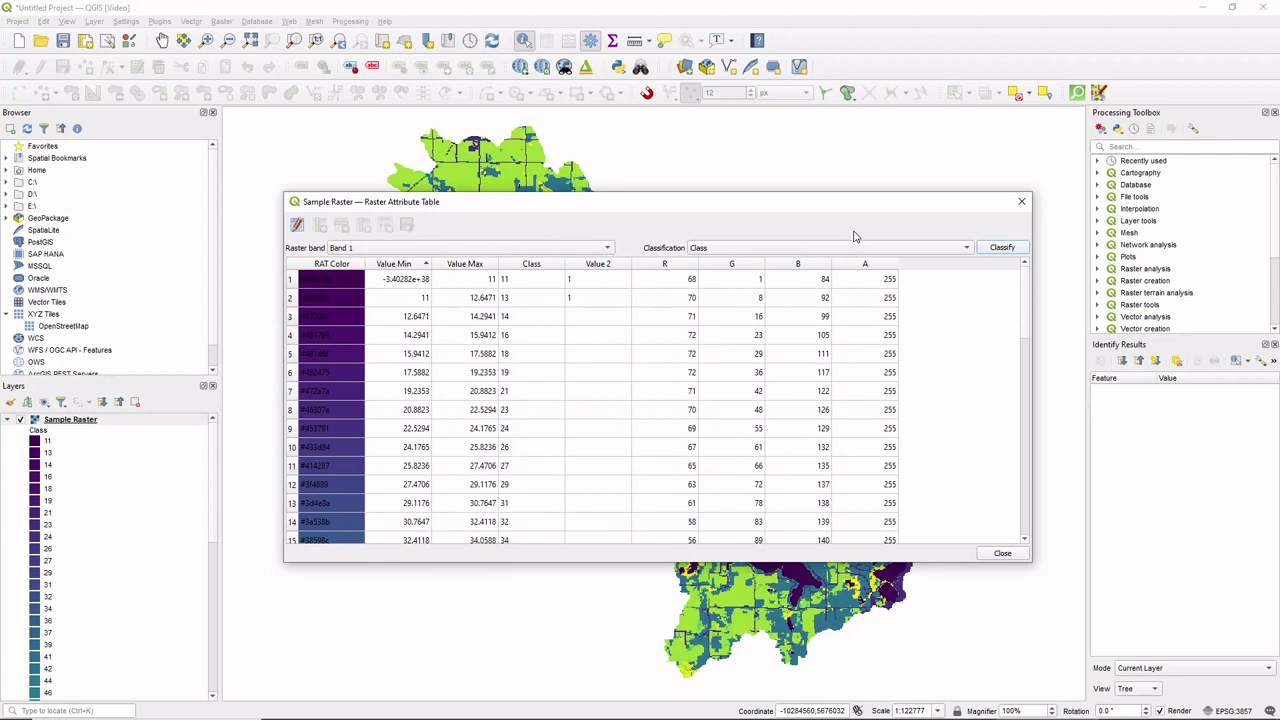